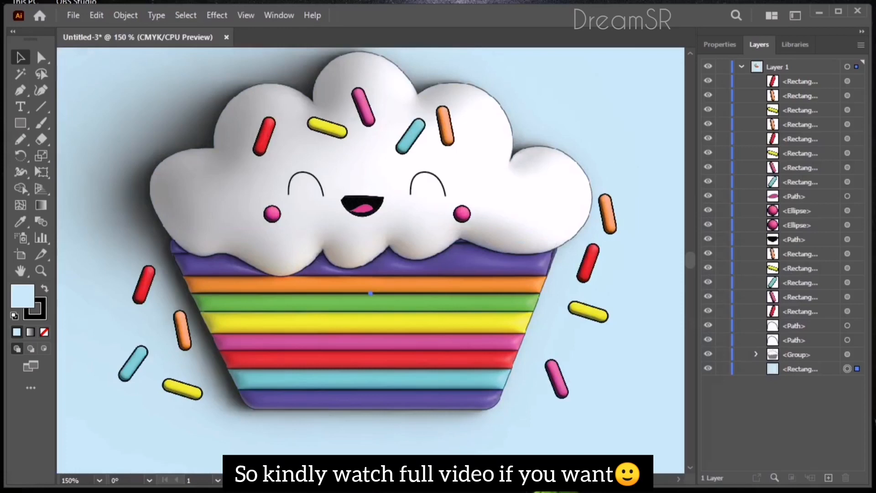
key(ctrl+plus)
key(ctrl+plus)
key(ctrl+minus)
key(ctrl+minus)
key(ctrl+minus)
key(ctrl+minus)
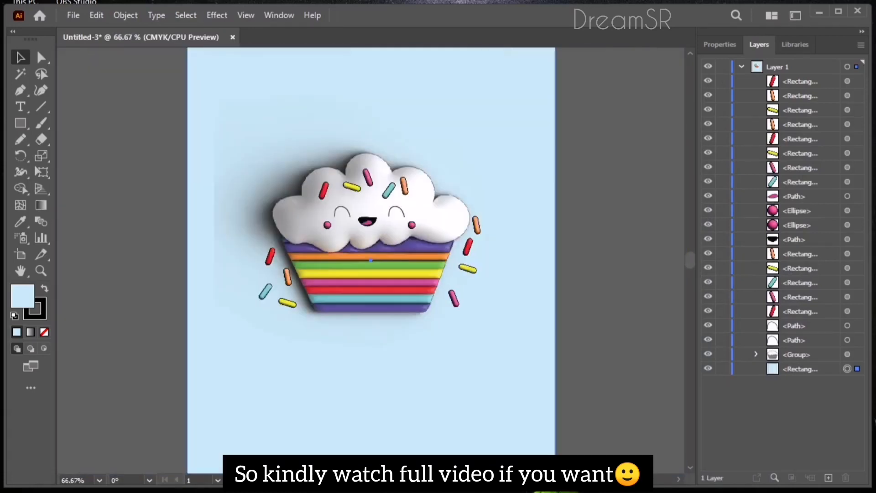
key(ctrl+plus)
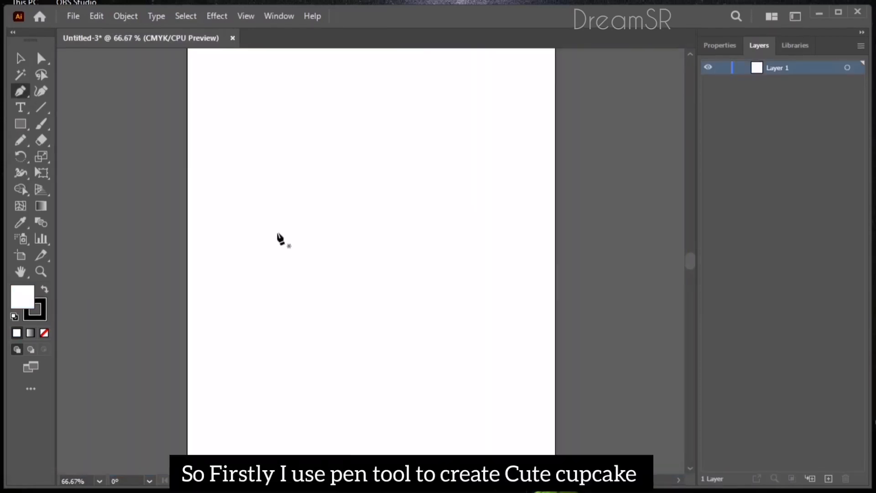
- Draw the cupcake base as a closed trapezoid, wider at the top, with the Pen tool in the middle of the artboard
click(277, 233)
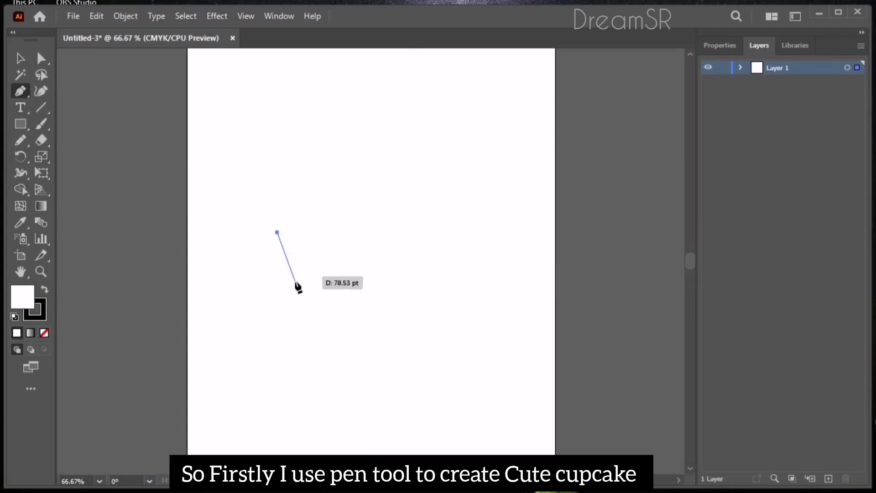
click(317, 313)
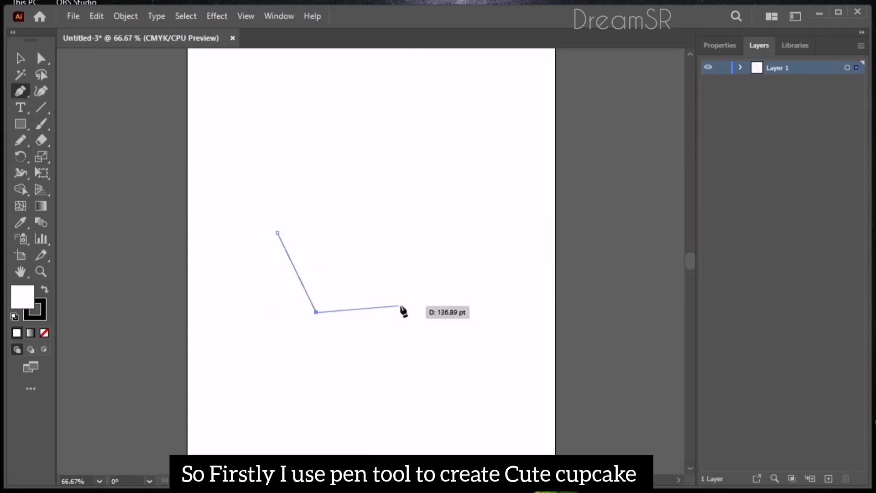
click(426, 313)
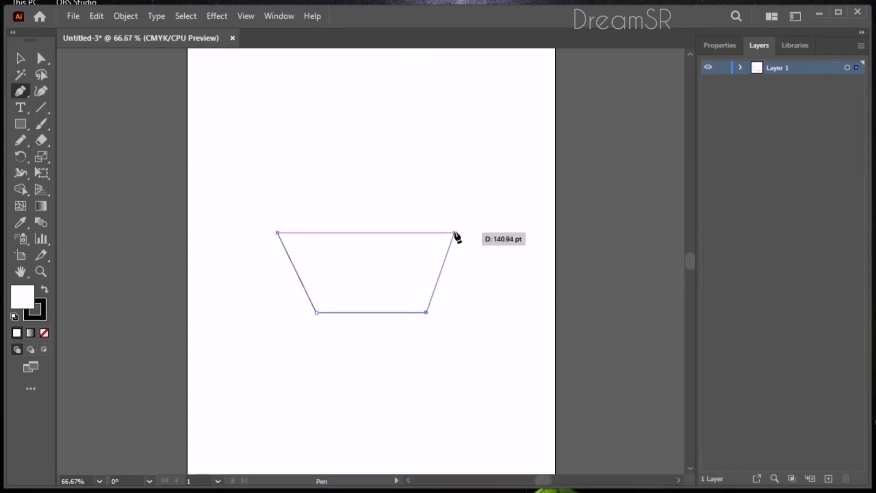
click(457, 233)
click(278, 233)
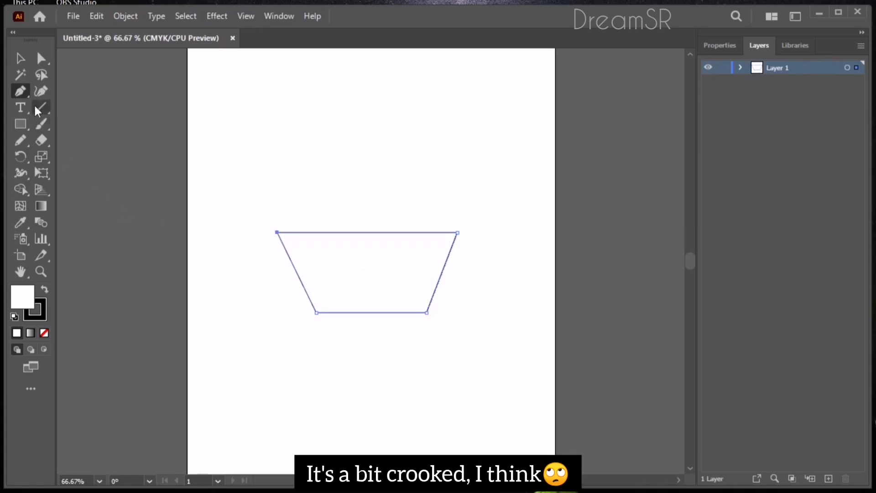
- Select all four anchor points of the trapezoid and round its corners slightly
click(46, 63)
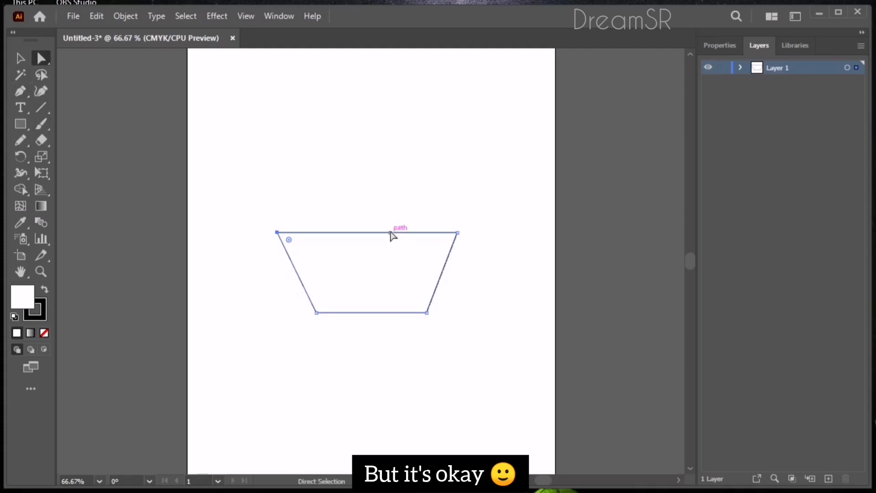
click(427, 313)
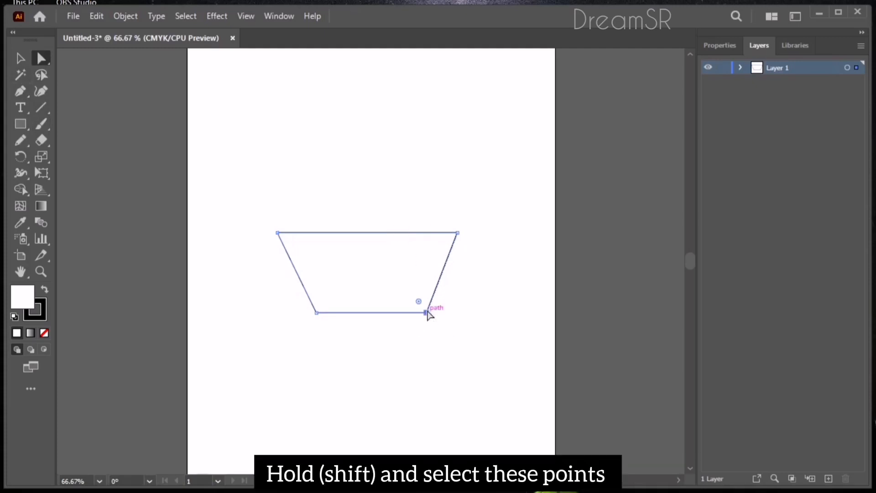
shift+click(457, 233)
shift+click(278, 233)
shift+click(316, 312)
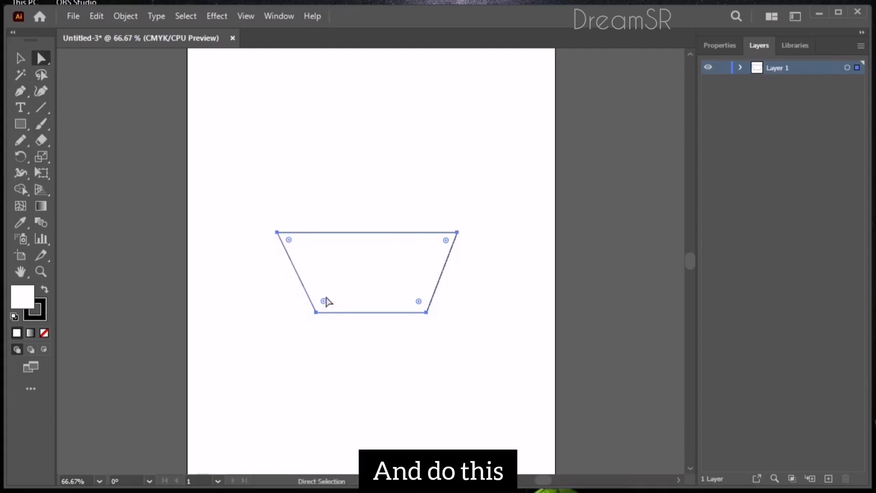
drag(323, 301, 324, 301)
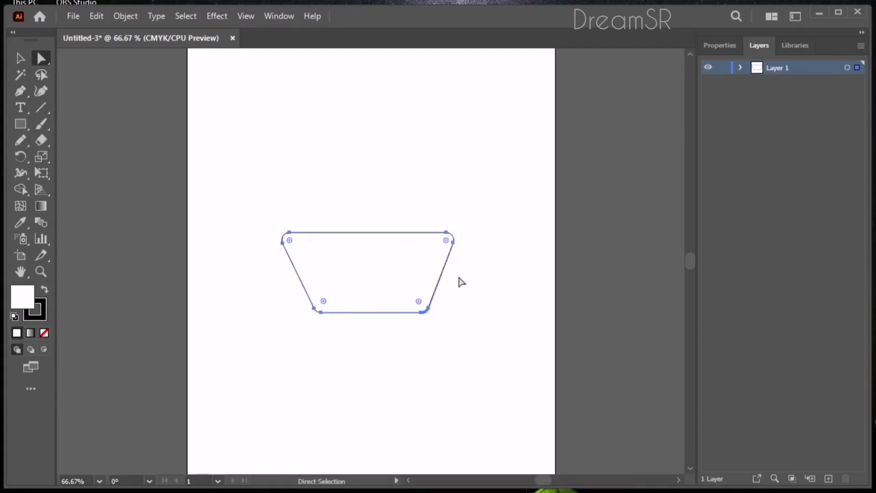
- Draw a cloud-shaped frosting outline with a wavy lower edge over the top of the cup using the Pencil tool
click(20, 140)
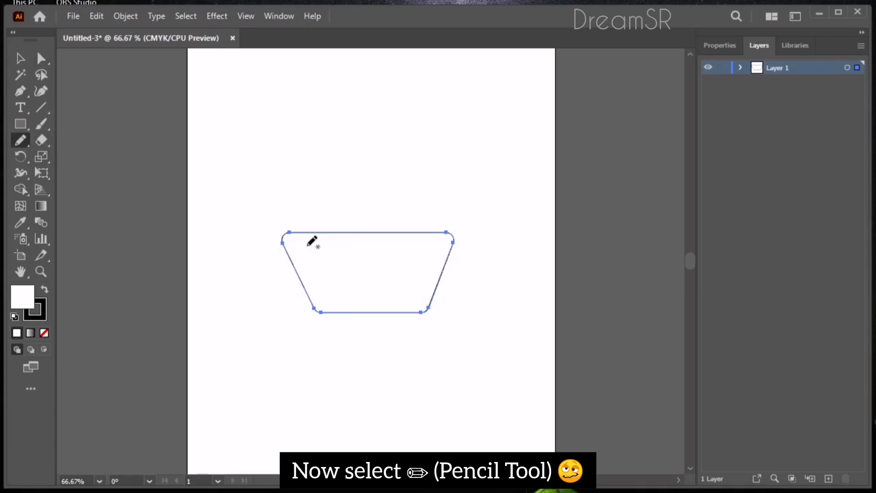
mouse_move(307, 245)
mouse_down()
mouse_move(273, 214)
mouse_move(303, 186)
mouse_move(389, 168)
mouse_move(425, 171)
mouse_up()
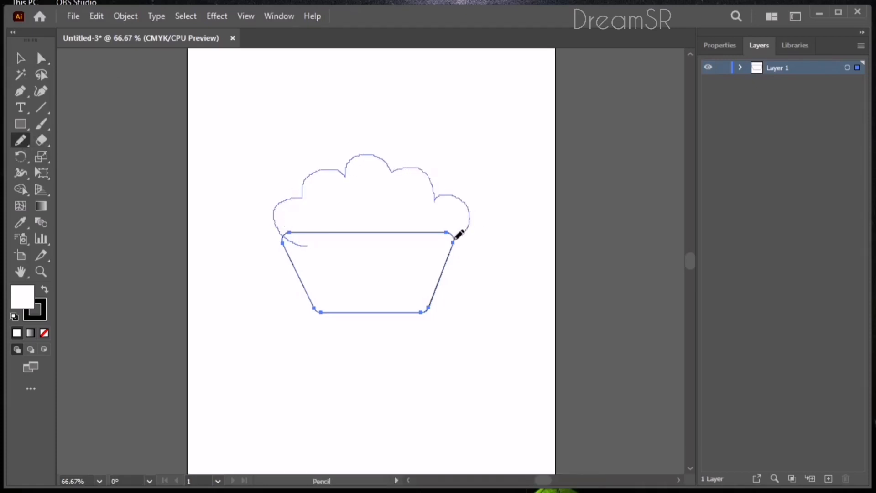
mouse_move(310, 245)
mouse_down()
mouse_move(303, 242)
mouse_move(314, 246)
mouse_up()
click(41, 58)
click(301, 244)
key(v)
click(616, 325)
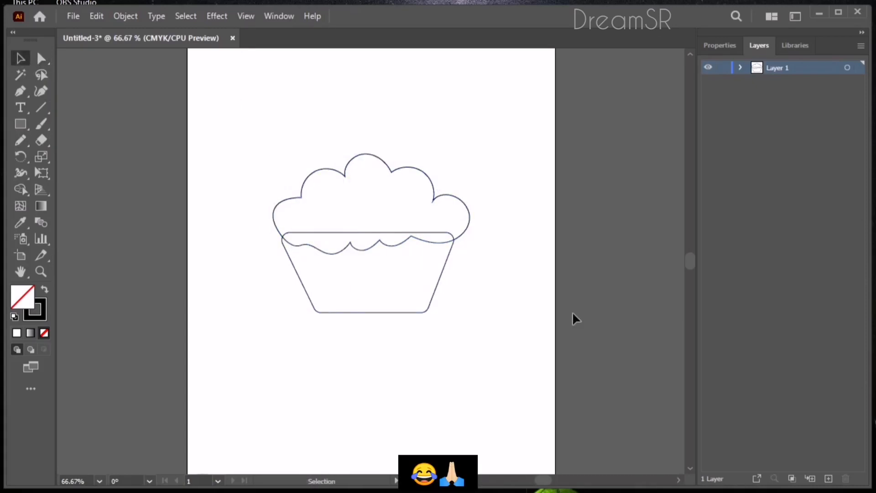
- Draw the first closed stripe across the top of the cup with the Pen tool, with its corners on the sloping sides
key(p)
click(288, 254)
click(449, 254)
click(449, 233)
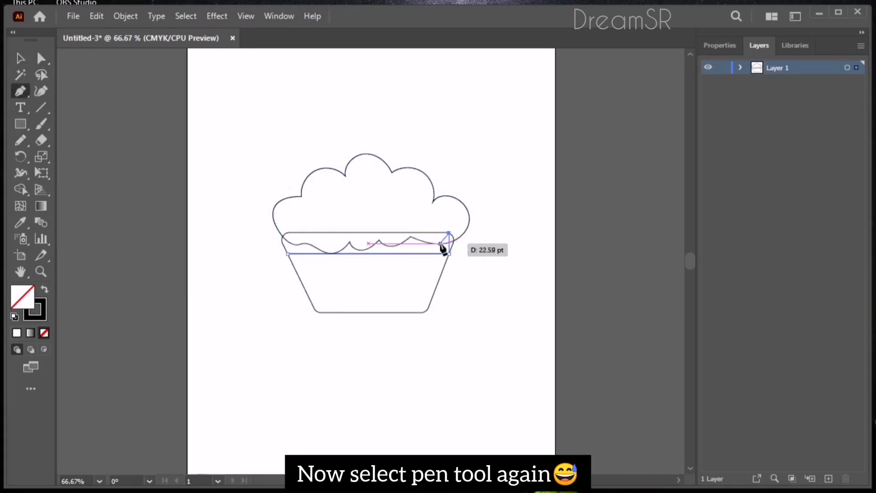
key(ctrl+z)
click(453, 237)
click(283, 244)
click(287, 254)
- Draw the second and third closed horizontal stripes directly below the first one, ending at the cup's sloping sides
click(291, 261)
click(446, 261)
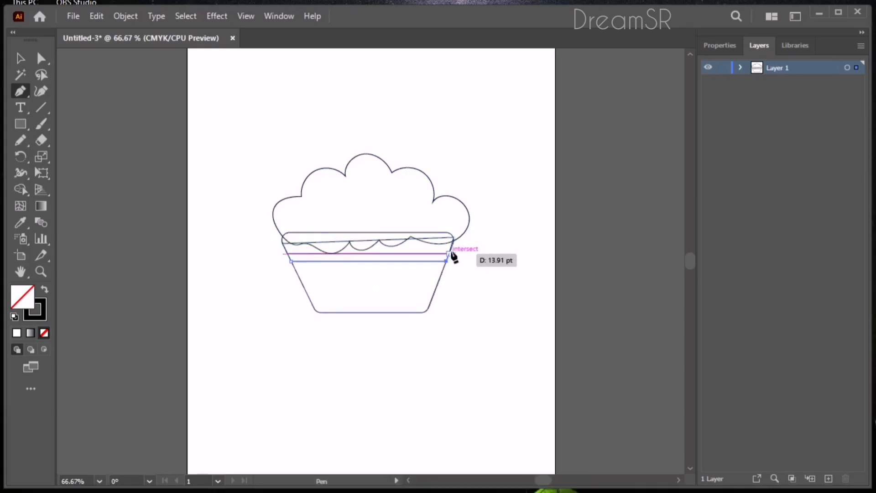
click(449, 254)
click(288, 254)
click(291, 262)
click(295, 269)
click(444, 270)
click(446, 262)
click(291, 262)
click(294, 269)
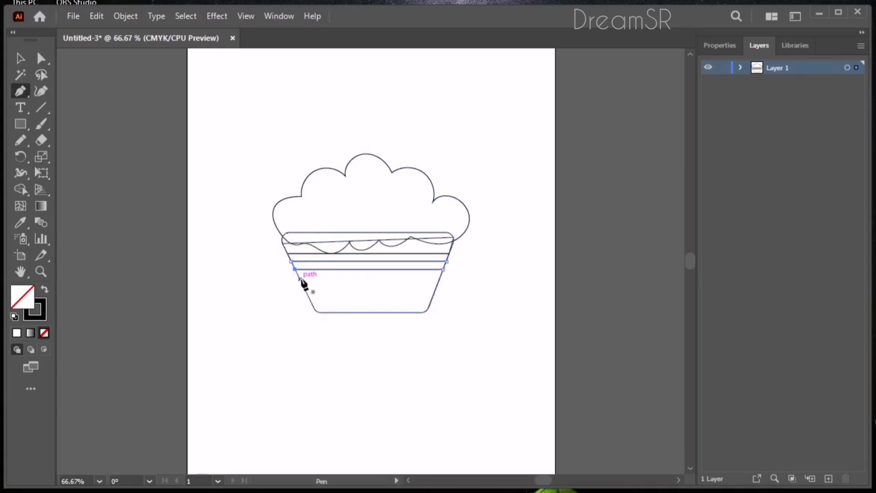
- Draw the fourth and fifth closed stripes across the middle of the cup, each adjoining the stripe above
click(300, 279)
click(440, 279)
click(443, 270)
click(295, 269)
click(300, 279)
click(304, 287)
click(437, 287)
click(440, 279)
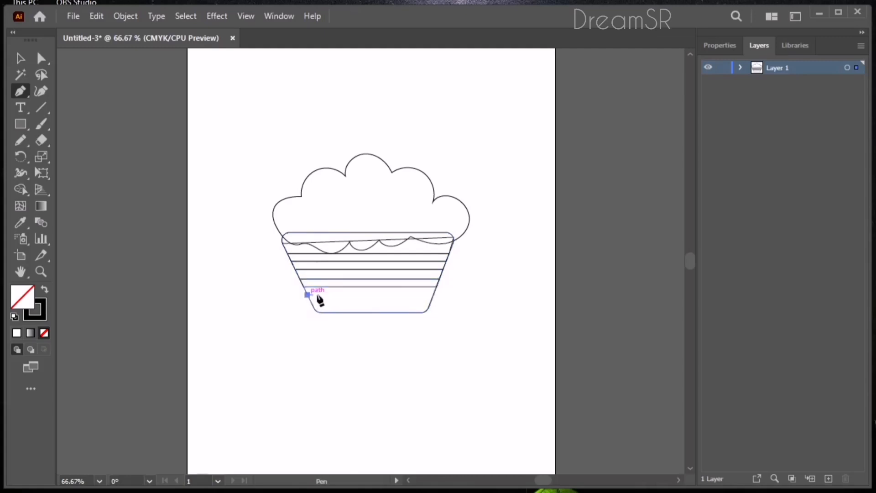
- Draw the remaining closed stripes down to just above the cup's rounded bottom, and deselect everything
click(433, 295)
click(437, 287)
click(303, 287)
click(308, 295)
click(312, 304)
click(430, 304)
click(434, 296)
click(308, 295)
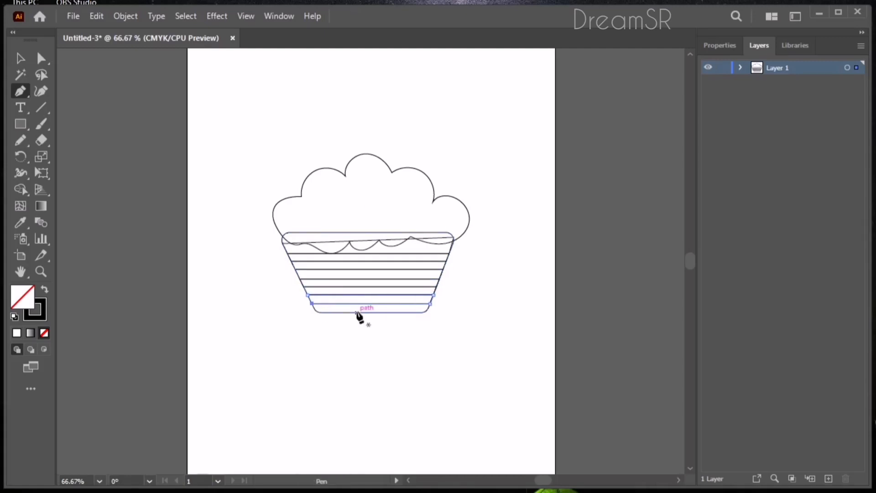
key(v)
click(383, 349)
- Draw a small tilted rounded-rectangle sprinkle on the frosting's upper-left lobe and place a rotated copy on the top lobe
alt+click(14, 124)
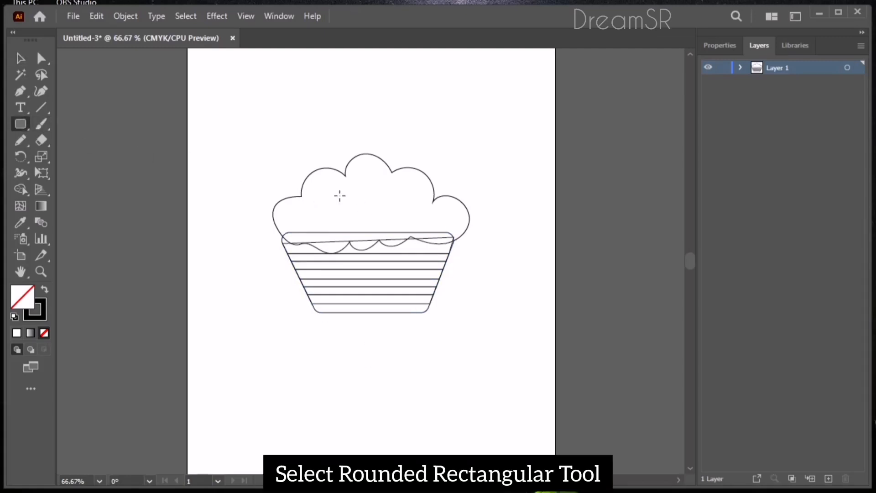
drag(323, 184, 326, 206)
key(ctrl+c)
key(ctrl+v)
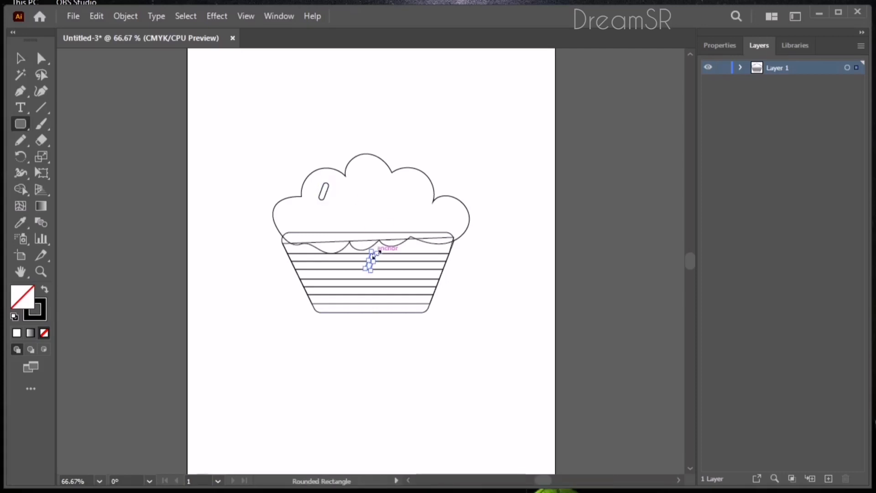
drag(371, 262, 367, 178)
drag(368, 193, 378, 192)
- Place three more sprinkle copies on the frosting, rotating each differently, to the right of and between the first two
key(ctrl+v)
drag(371, 262, 405, 188)
drag(415, 194, 414, 197)
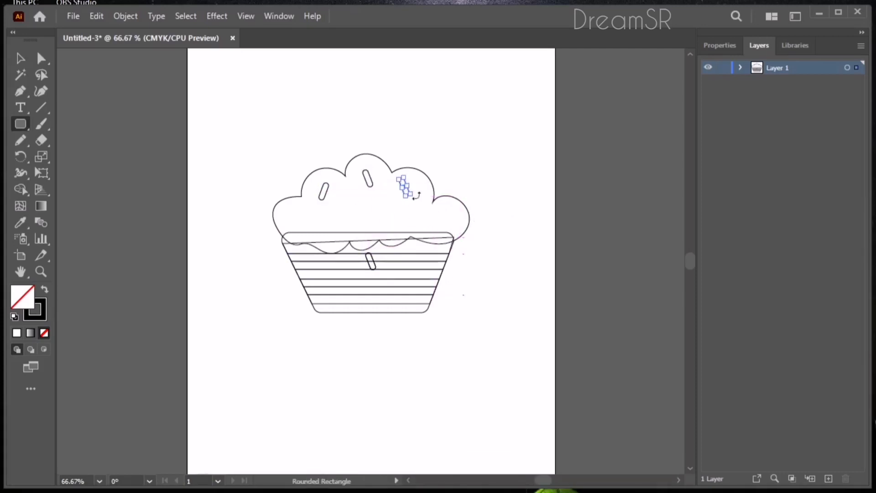
key(v)
drag(372, 261, 368, 197)
drag(371, 261, 389, 191)
drag(399, 204, 386, 210)
click(386, 212)
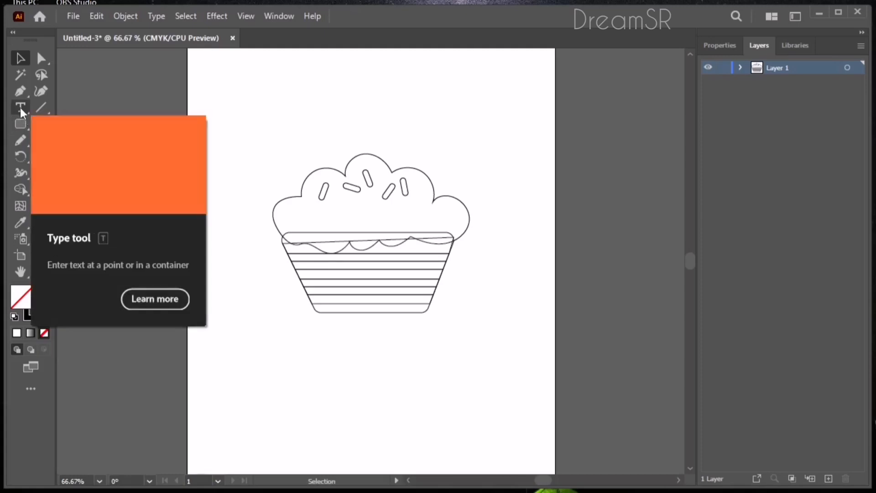
- Draw a small arched closed eye on the frosting with the Pencil tool and place a copy level with it as the right eye
click(21, 142)
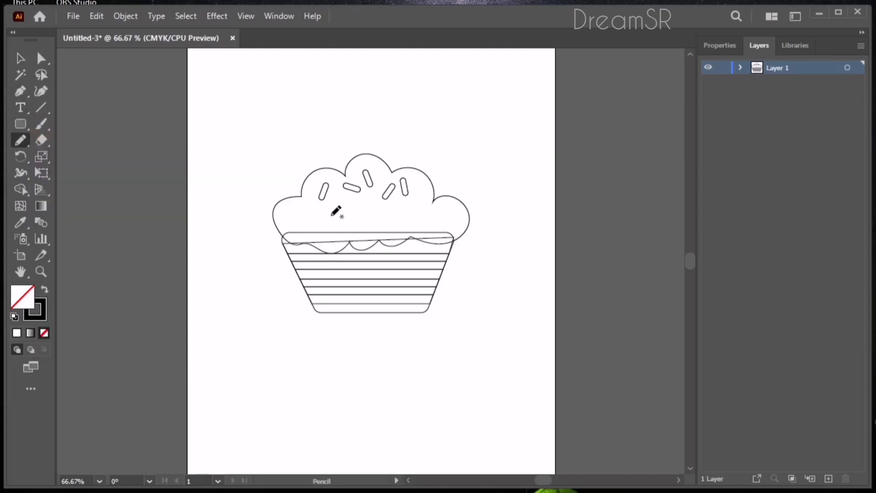
drag(335, 217, 350, 218)
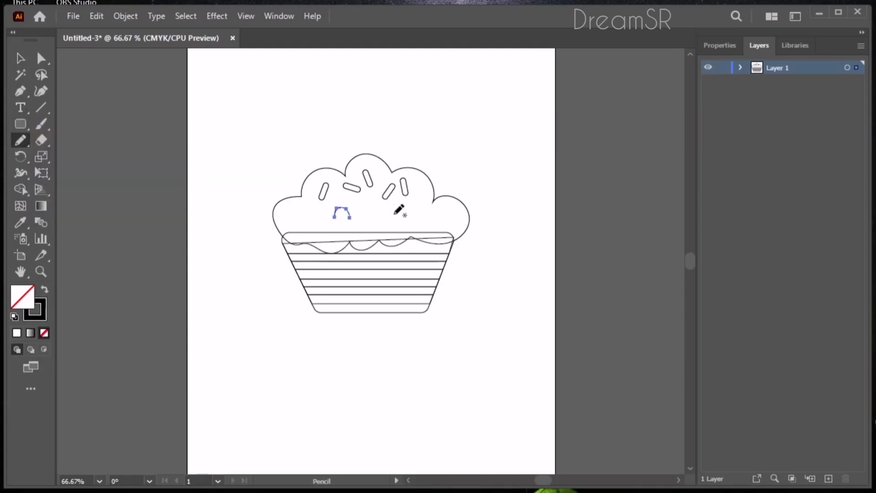
drag(362, 267, 379, 267)
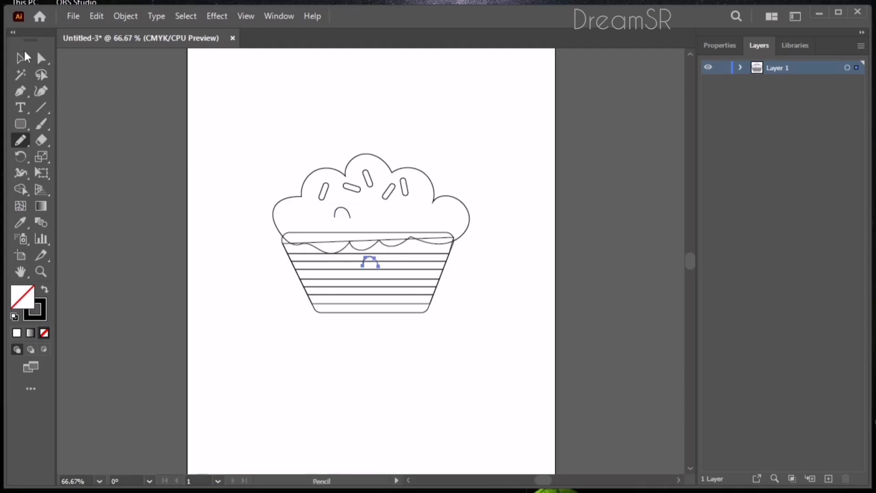
click(23, 57)
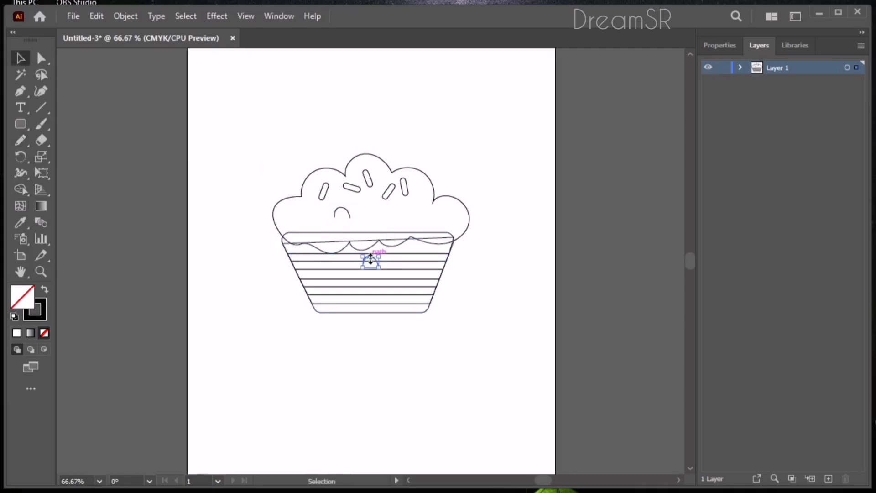
drag(371, 259, 398, 221)
key(ctrl+z)
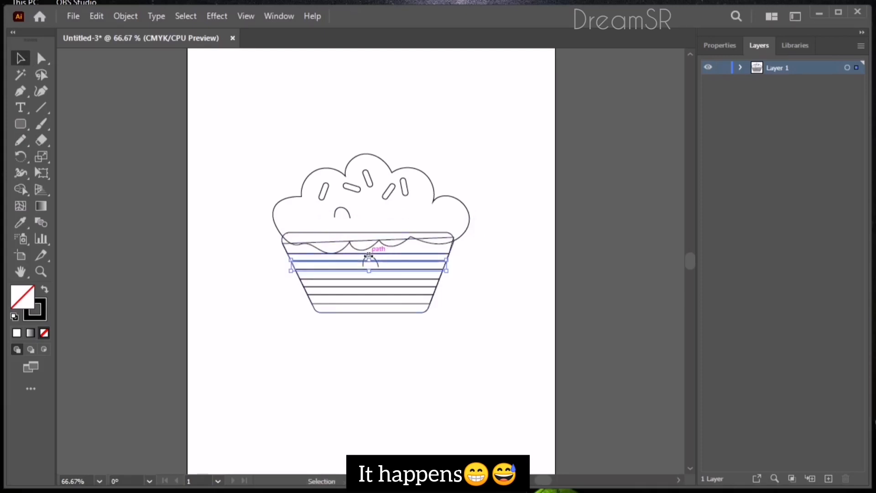
click(469, 287)
mouse_move(370, 261)
mouse_down()
mouse_move(399, 208)
mouse_move(360, 219)
mouse_up()
- Draw an open smiling mouth between the eyes and a small round cheek below the outer side of each eye
click(22, 139)
mouse_move(21, 125)
mouse_down()
mouse_move(39, 129)
mouse_move(50, 148)
mouse_up()
drag(325, 222, 332, 229)
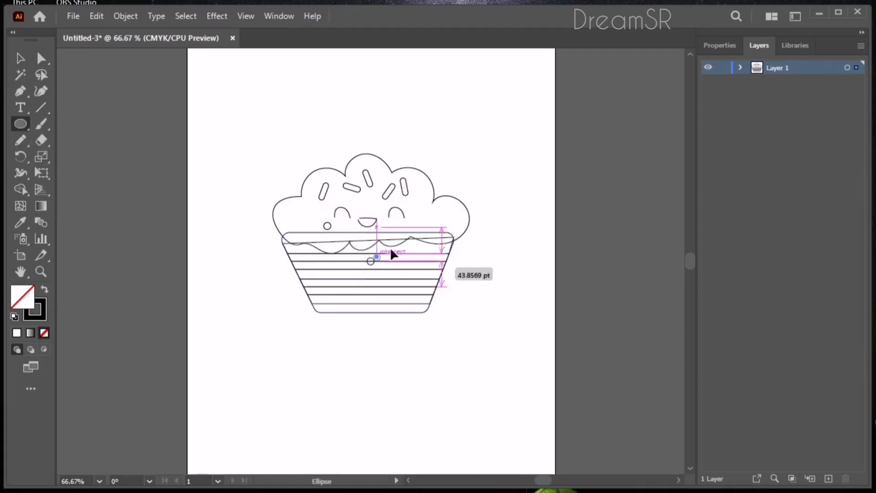
drag(408, 221, 417, 229)
- Draw a tongue in the lower part of the mouth with the Pencil tool and fill it with pink
click(21, 140)
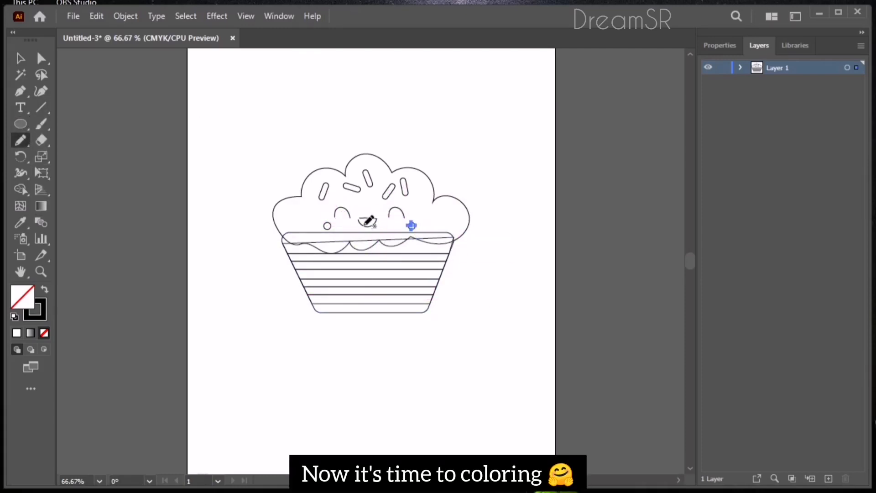
drag(361, 224, 373, 224)
double_click(23, 297)
click(430, 332)
click(586, 338)
- Fill both round cheeks with the same pink as the tongue
click(20, 58)
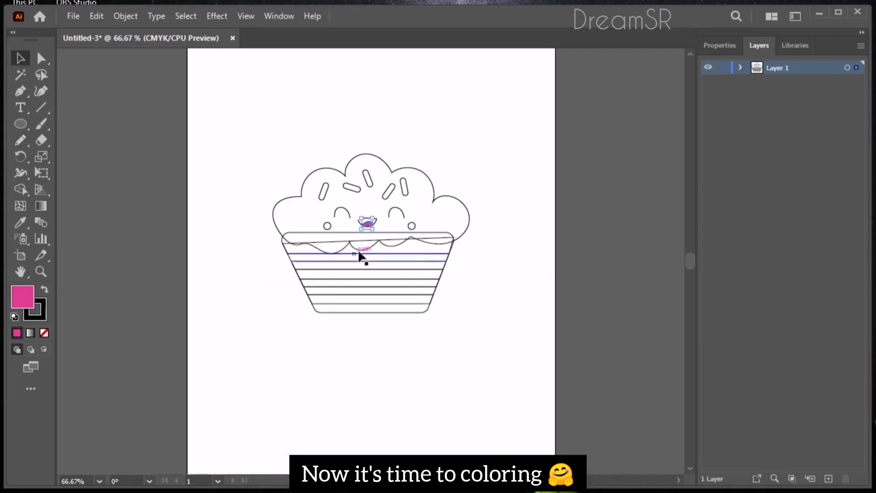
click(328, 229)
shift+click(412, 229)
click(17, 334)
- Fill the frosting shape with near-white and move it above the stripes in the layer order
click(274, 207)
double_click(23, 296)
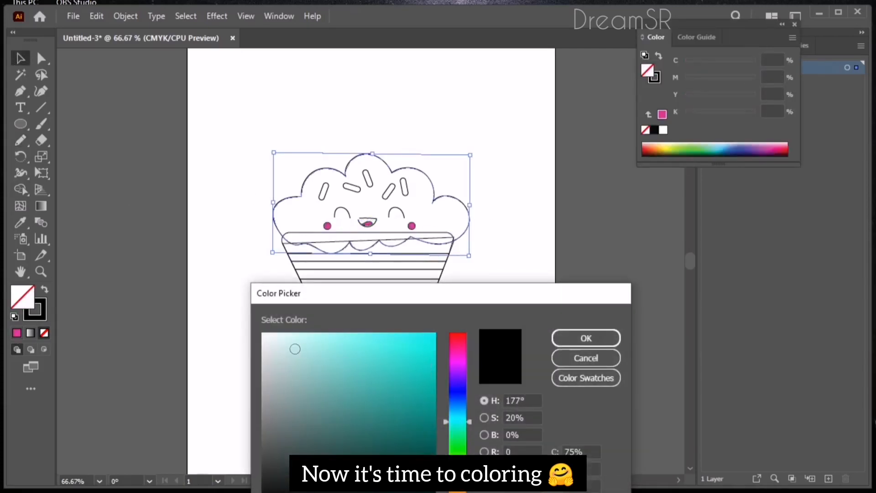
click(266, 336)
click(578, 337)
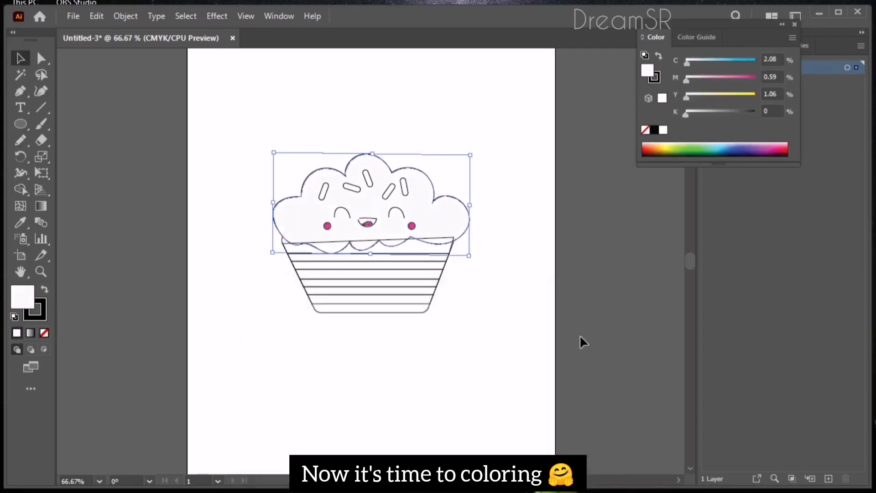
click(795, 23)
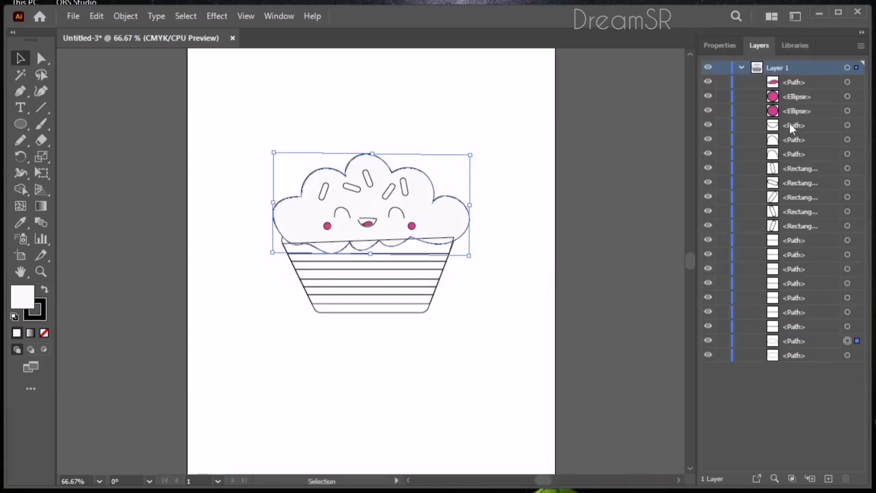
click(800, 240)
click(415, 314)
double_click(22, 296)
click(458, 377)
click(435, 333)
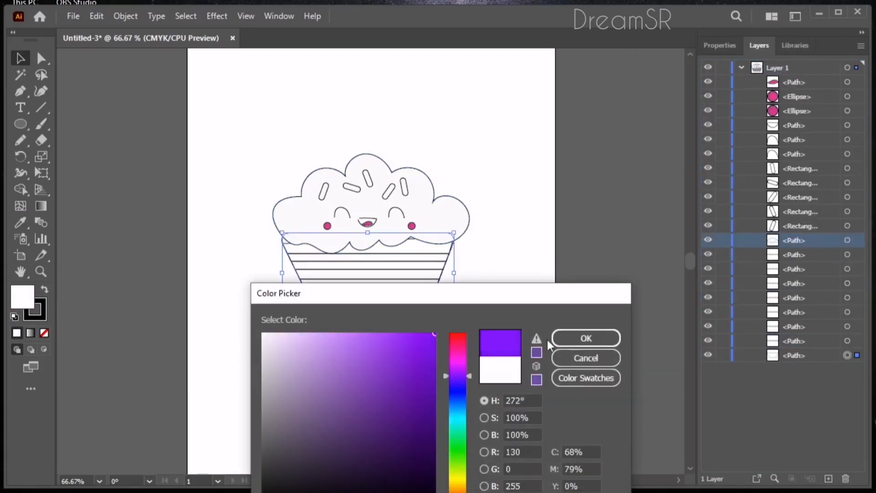
click(576, 338)
key(ctrl+z)
- Fill the lowest drawn stripe, just above the cup's bottom band, with light turquoise
click(409, 304)
double_click(23, 297)
click(409, 349)
click(580, 339)
- Fill the cup stripe directly above the turquoise one with pure red and the stripe above that with pink
click(411, 288)
double_click(22, 296)
click(458, 334)
click(435, 334)
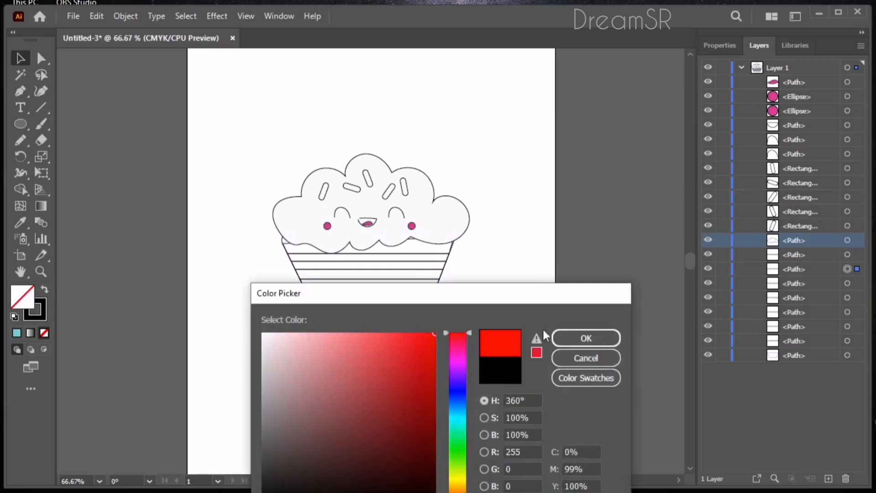
click(576, 339)
click(410, 278)
click(576, 339)
- Fill the cup stripe directly above the pink one with bright yellow (R 255, G 255, B 0)
click(411, 273)
double_click(22, 297)
click(458, 478)
click(436, 334)
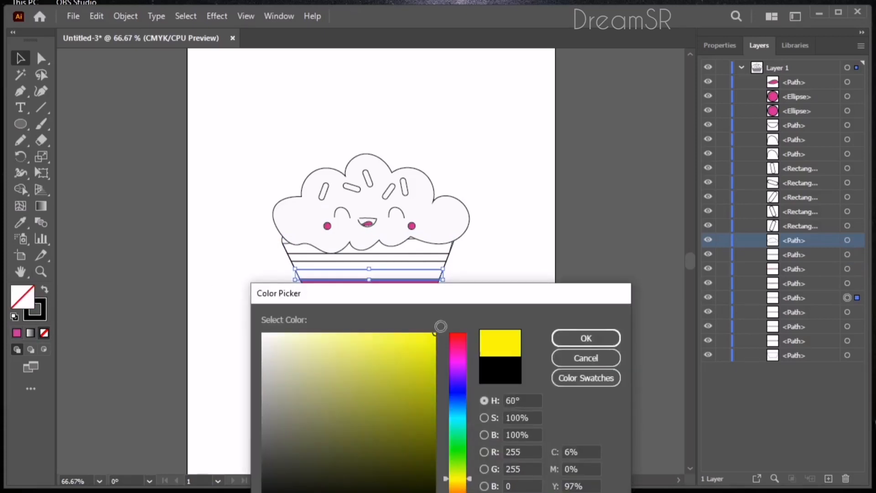
click(578, 338)
- Fill the cup stripe directly above the yellow one with green
click(411, 266)
double_click(22, 297)
click(435, 334)
click(464, 449)
click(579, 338)
- Fill the highest drawn stripe, directly above the green one, with orange
click(411, 257)
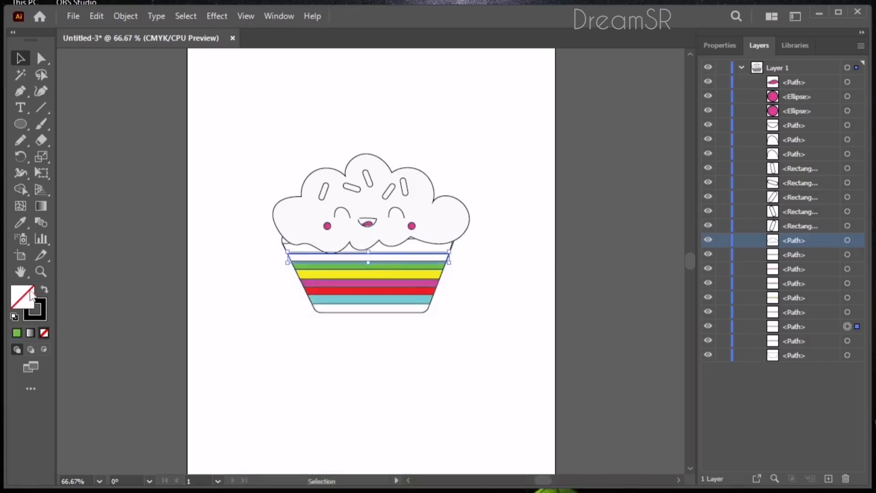
double_click(23, 297)
click(460, 490)
click(435, 334)
click(579, 338)
- Fill the cup body behind the stripes with dark purple (R 75, G 0, B 181)
click(412, 250)
double_click(22, 297)
drag(465, 370, 466, 378)
click(435, 382)
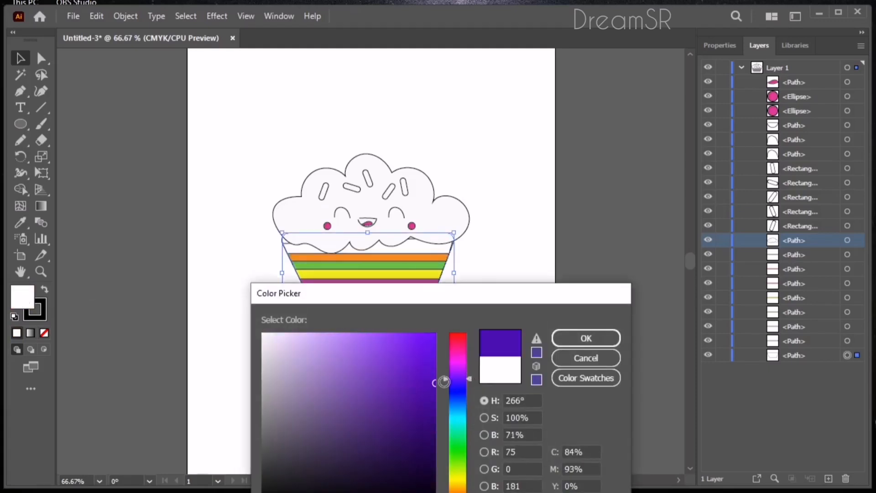
click(579, 338)
- Fill the second sprinkle from the right on the frosting with light turquoise
click(392, 192)
double_click(22, 296)
click(368, 343)
click(576, 338)
- Fill the second sprinkle from the left with yellow (R 249, G 236, B 0) and the leftmost sprinkle with red
click(352, 187)
double_click(23, 297)
click(459, 480)
click(436, 335)
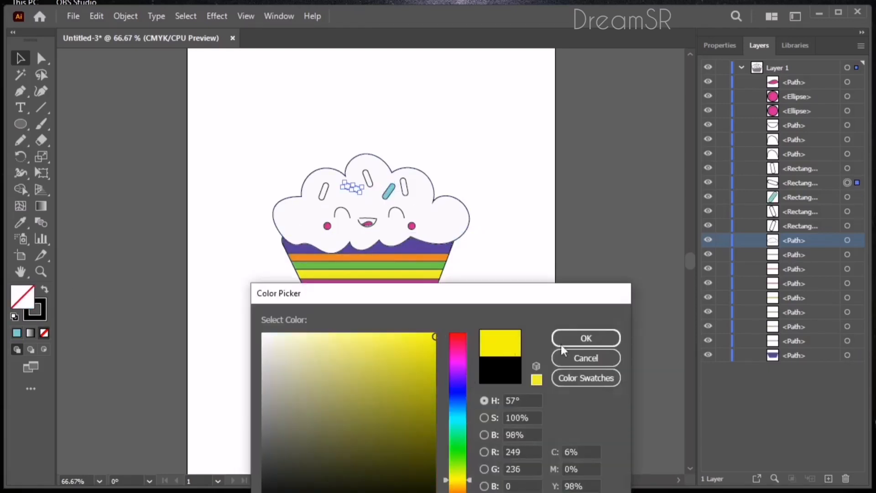
click(571, 340)
click(323, 192)
- Fill the middle sprinkle near the top of the frosting with magenta pink
click(367, 178)
double_click(22, 297)
click(458, 355)
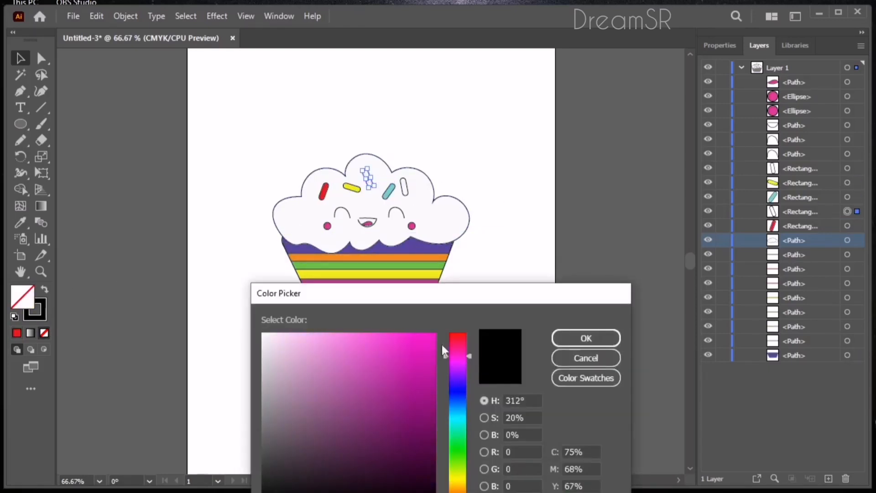
click(586, 338)
- Fill the rightmost sprinkle with orange and deselect it
click(404, 187)
double_click(22, 297)
click(464, 461)
click(465, 489)
click(433, 337)
click(586, 338)
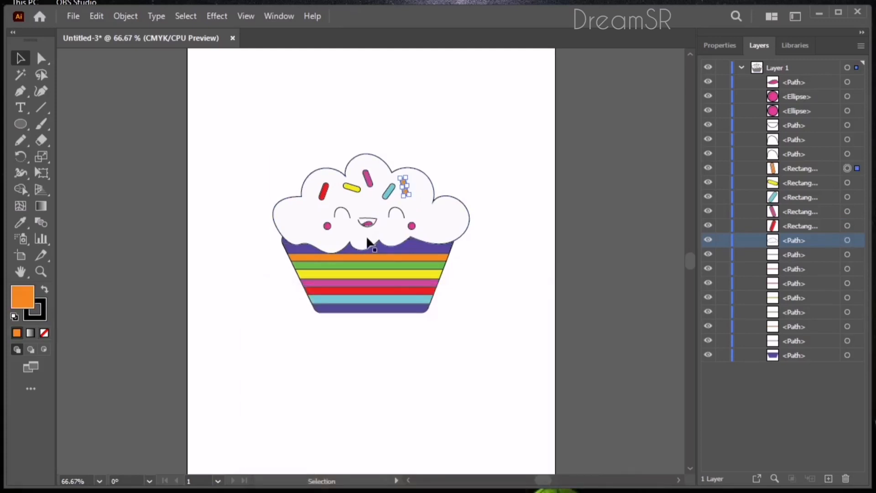
click(511, 212)
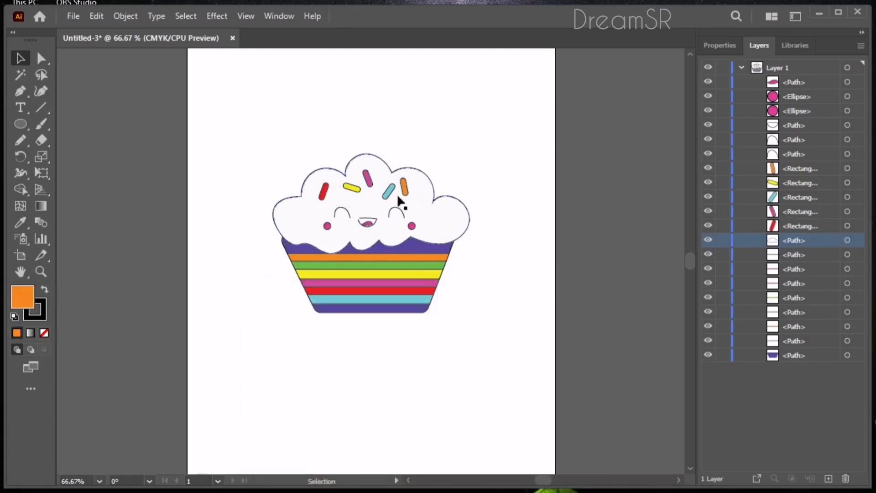
- Fill the mouth shape with near-black (R 7, G 7, B 7) and deselect it
click(324, 190)
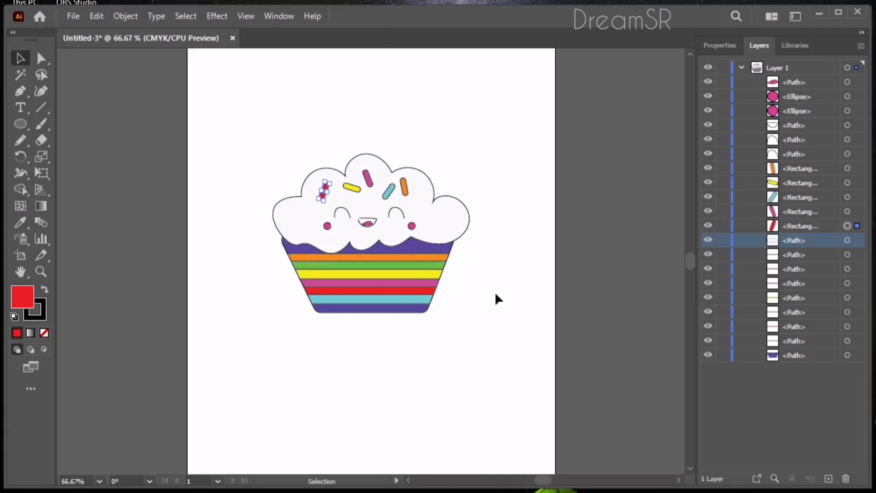
click(368, 223)
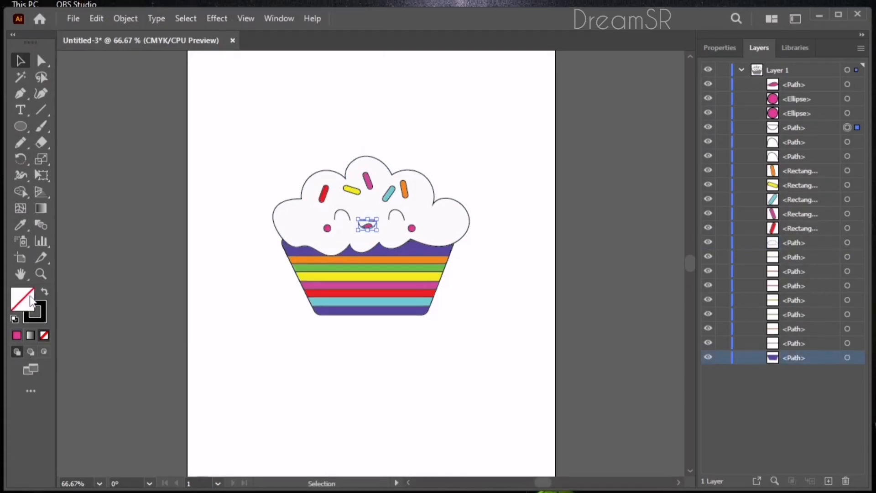
double_click(30, 295)
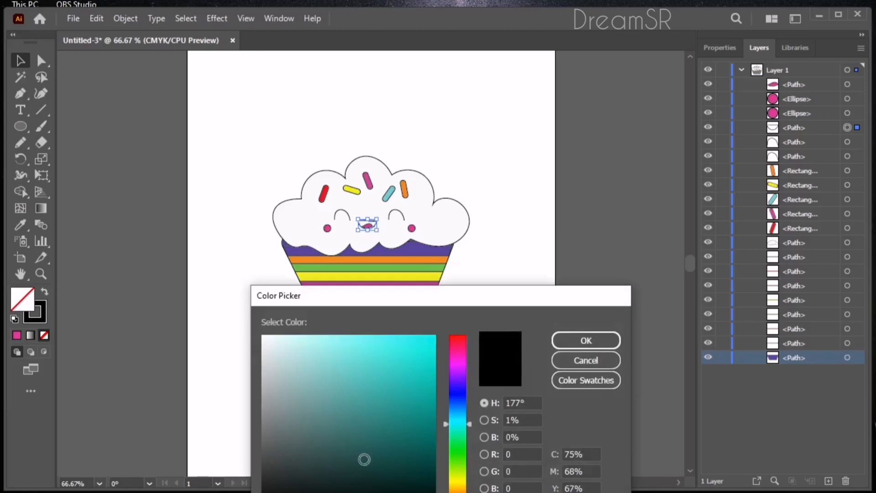
click(560, 360)
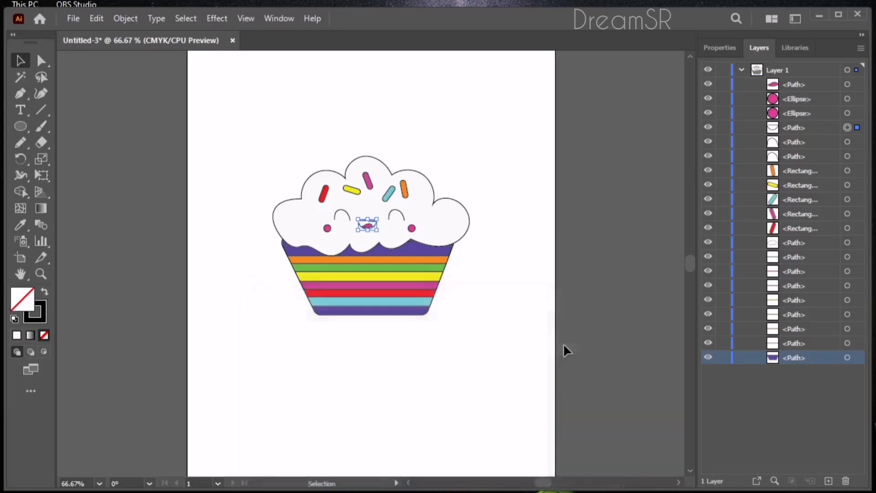
double_click(26, 296)
click(332, 479)
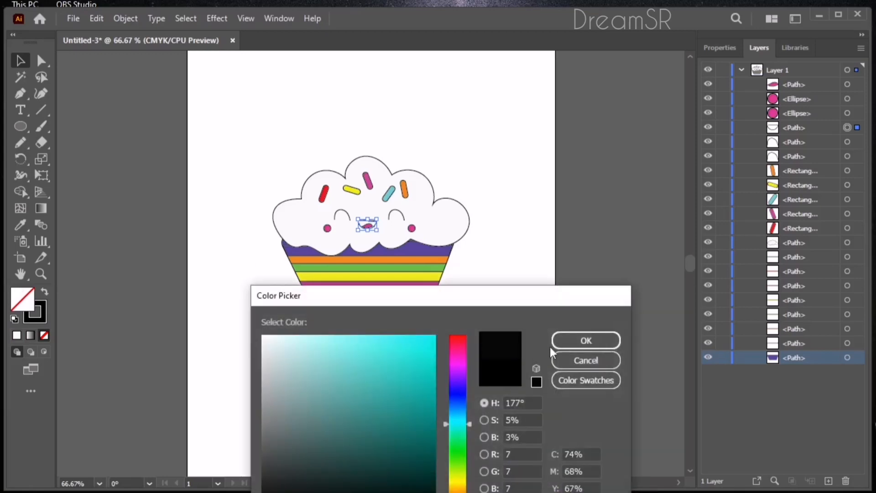
click(564, 343)
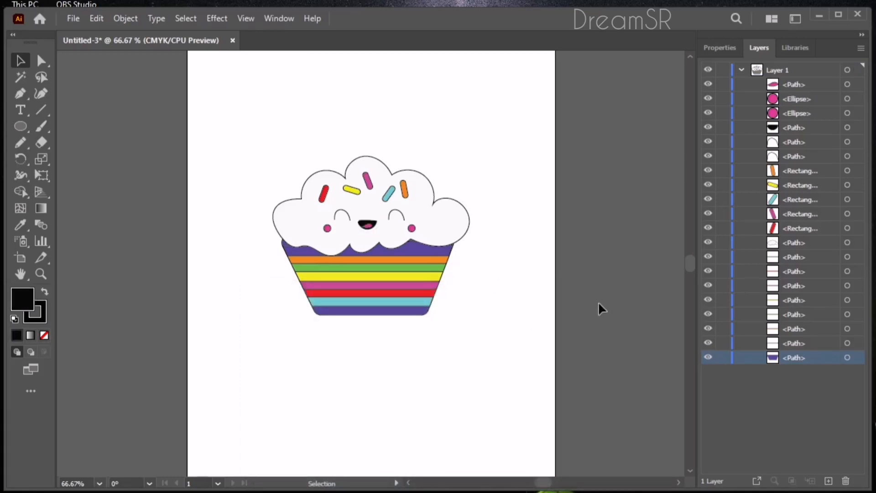
click(467, 237)
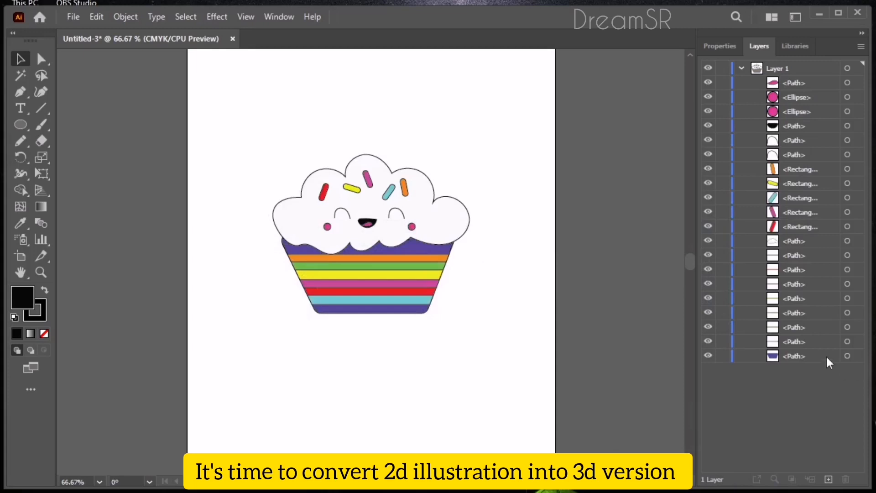
- Select the cup body, all the stripes and the frosting, and combine them into one group
click(857, 356)
shift+click(857, 342)
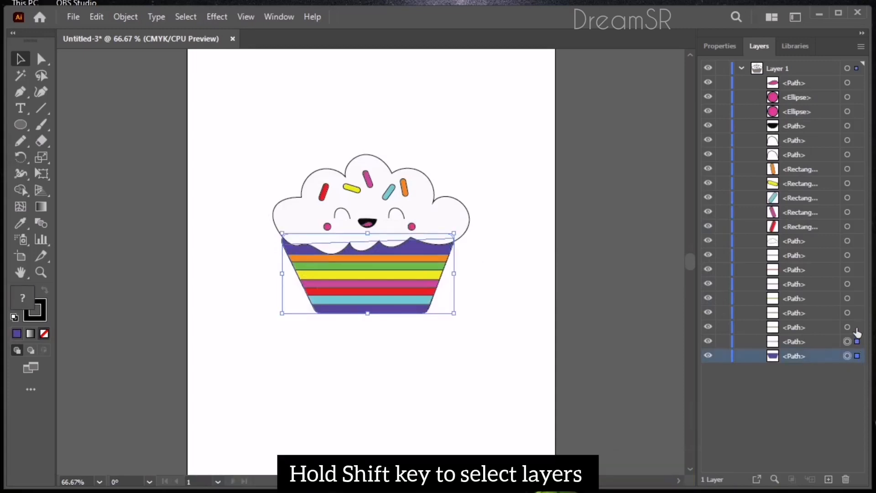
shift+click(857, 298)
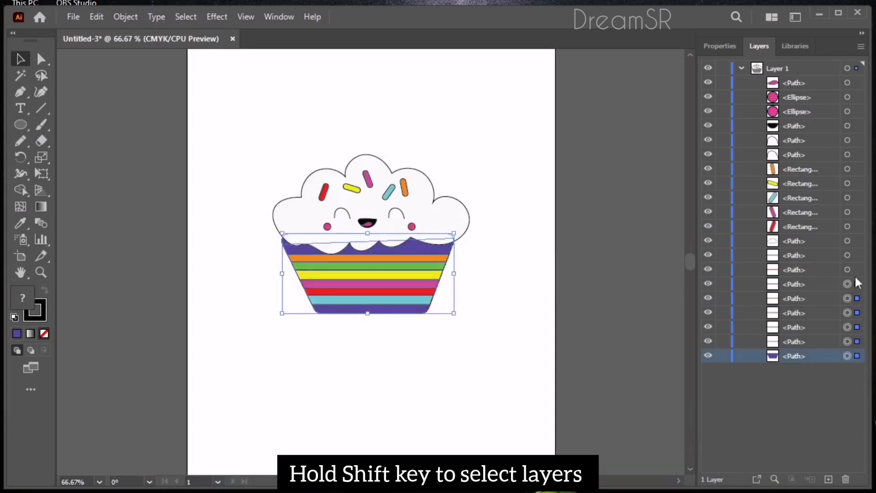
shift+click(857, 241)
right_click(420, 234)
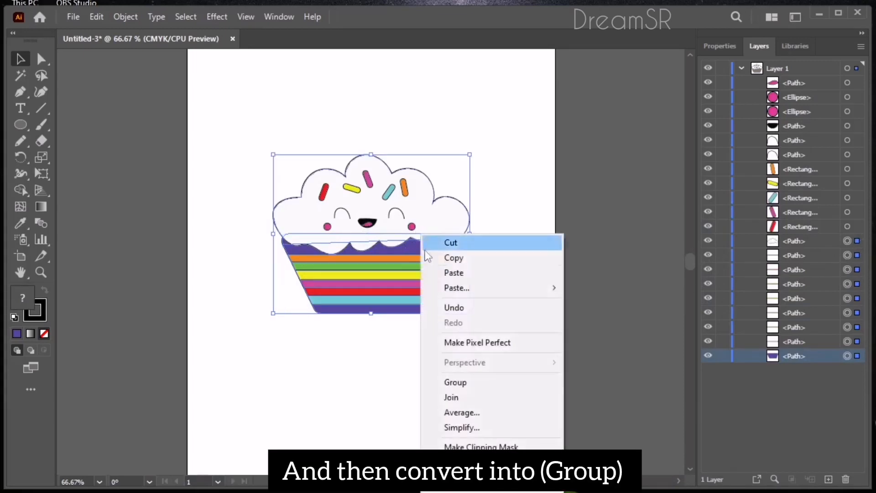
click(459, 380)
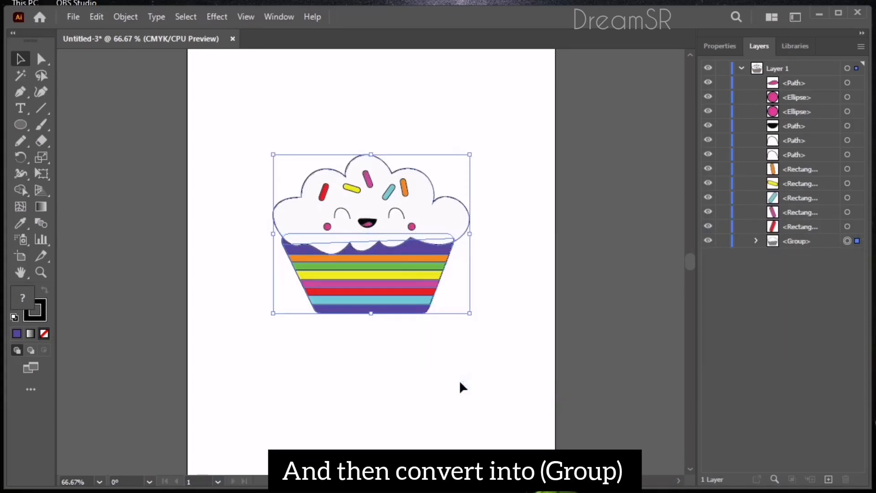
- Apply the 3D Inflate effect to the group of cup and frosting
click(281, 20)
click(330, 104)
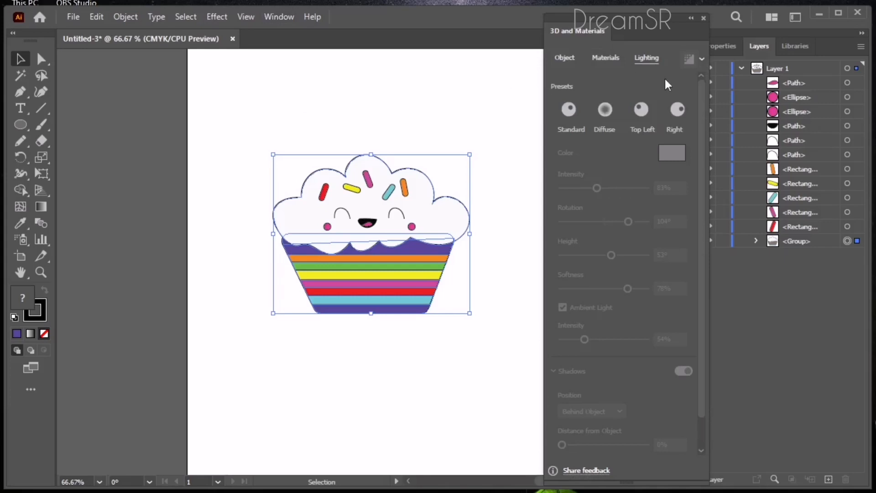
click(565, 57)
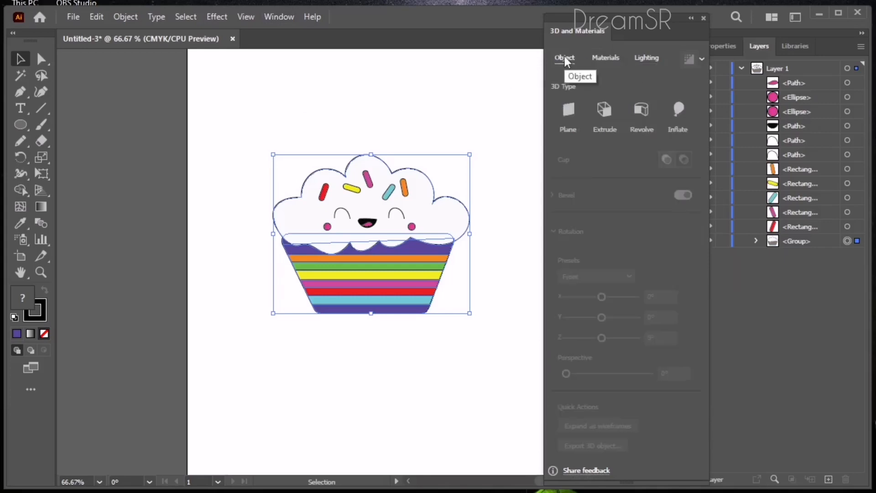
click(683, 110)
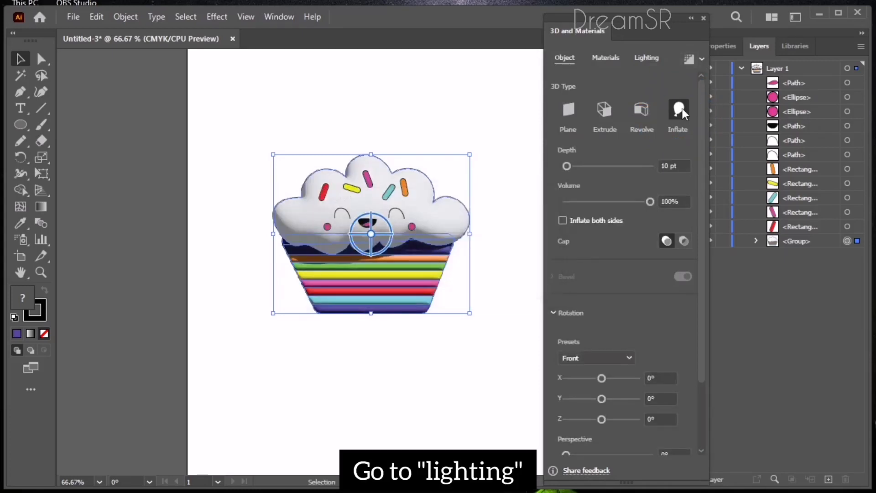
- Set the inflated group's lighting to intensity 96%, rotation 90°, height 41°, softness 89% and ambient light intensity 44%
click(648, 59)
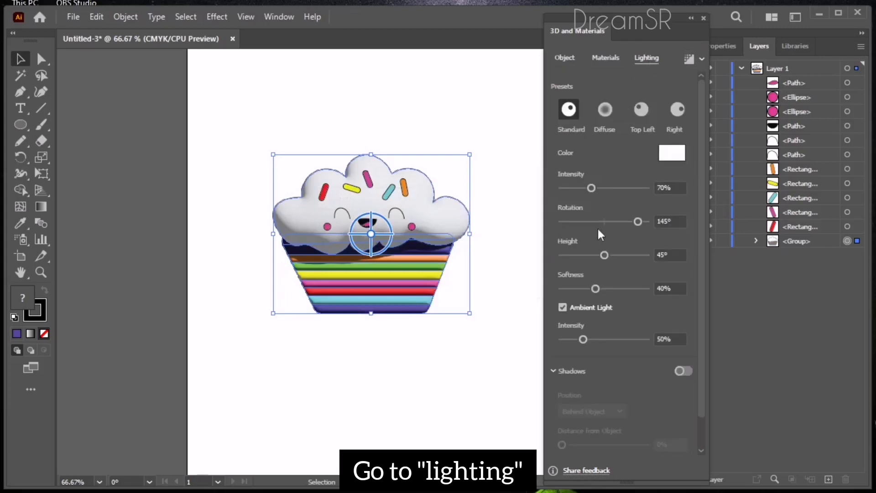
click(623, 188)
drag(631, 219, 632, 222)
drag(604, 255, 601, 255)
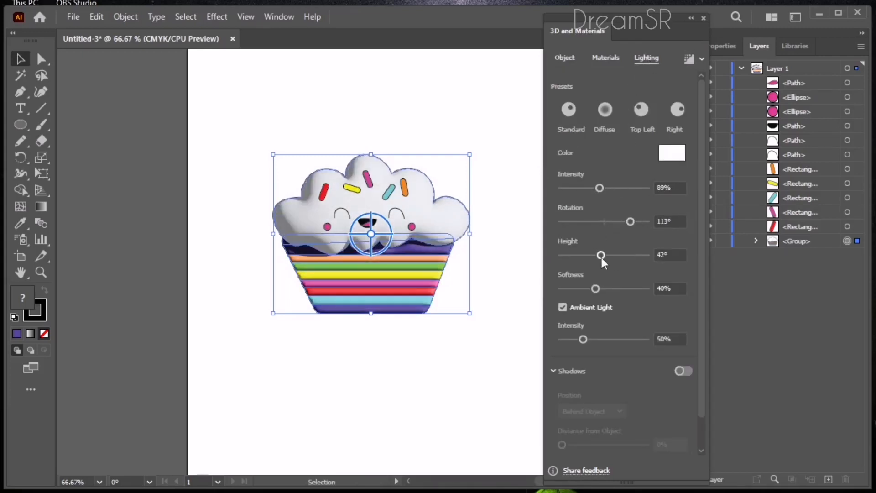
click(587, 336)
drag(584, 340, 581, 338)
drag(601, 255, 603, 256)
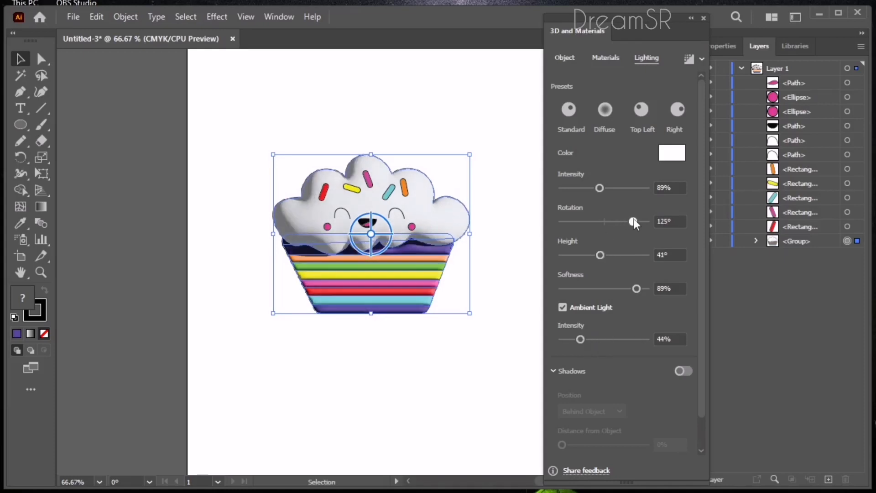
mouse_move(631, 221)
mouse_down()
mouse_move(616, 221)
mouse_move(625, 221)
mouse_up()
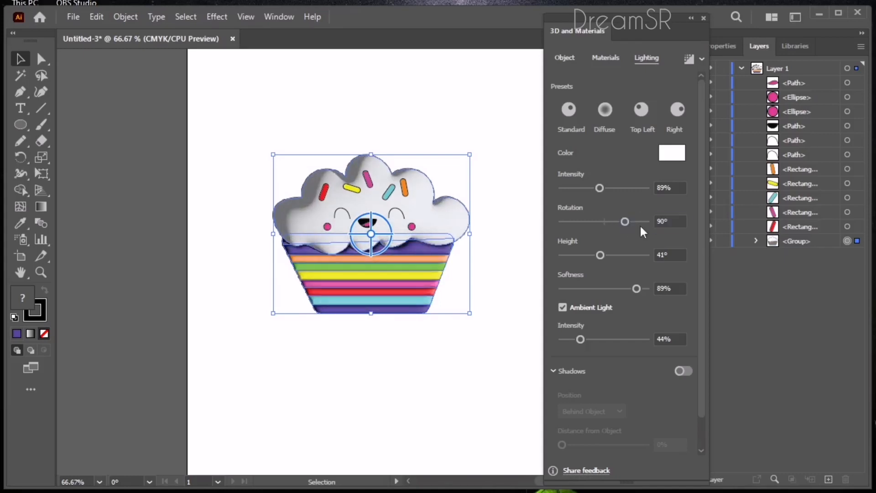
drag(599, 188, 601, 189)
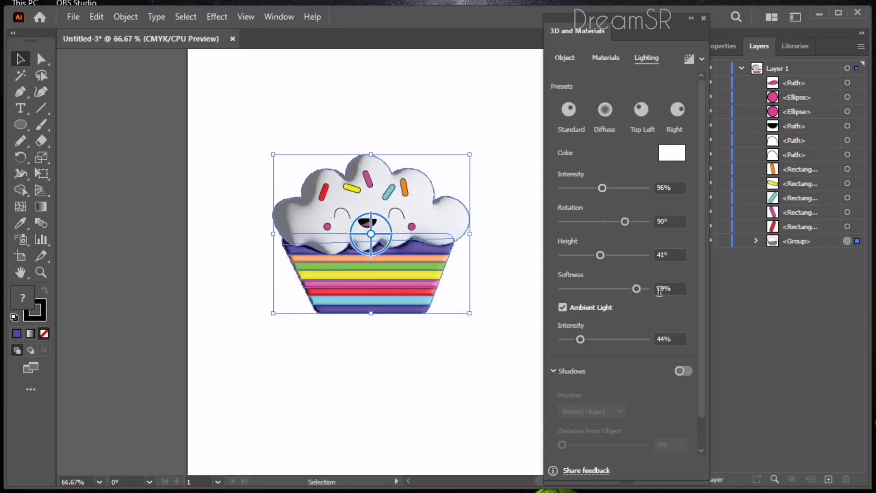
- Turn on shadows behind the inflated group and set the shadow bounds to 118%
scroll(647, 394, down, 2)
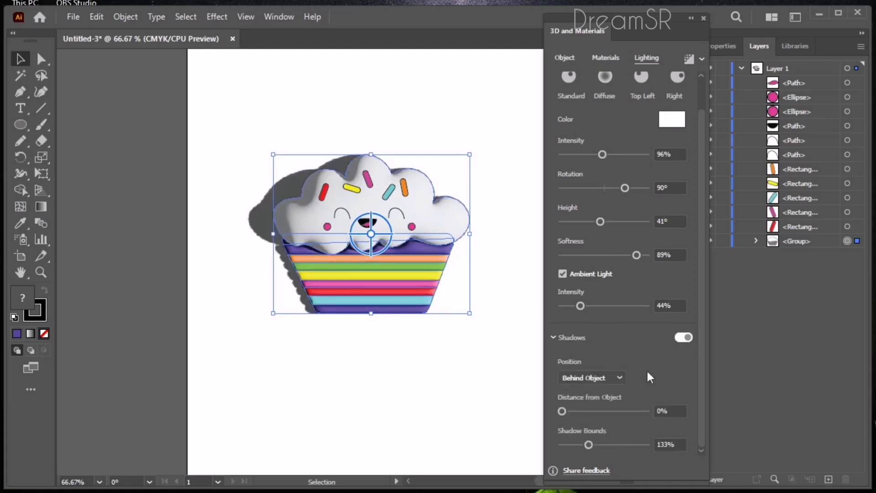
drag(600, 445, 612, 445)
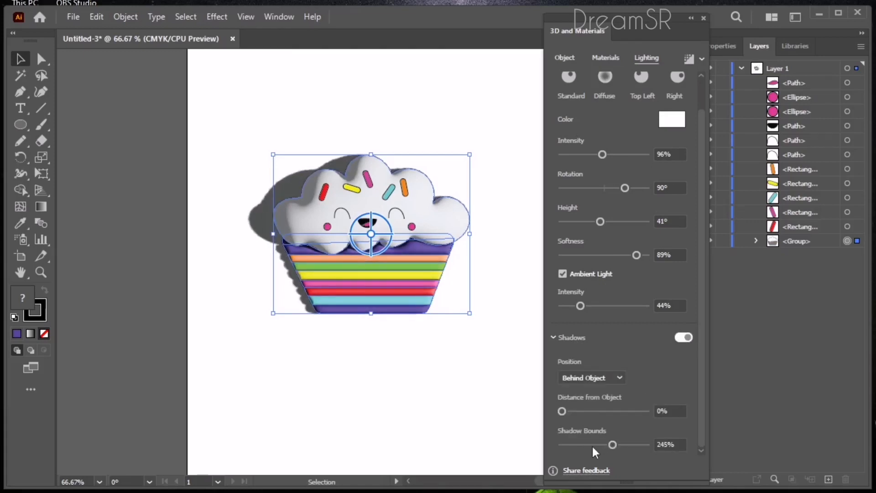
click(593, 445)
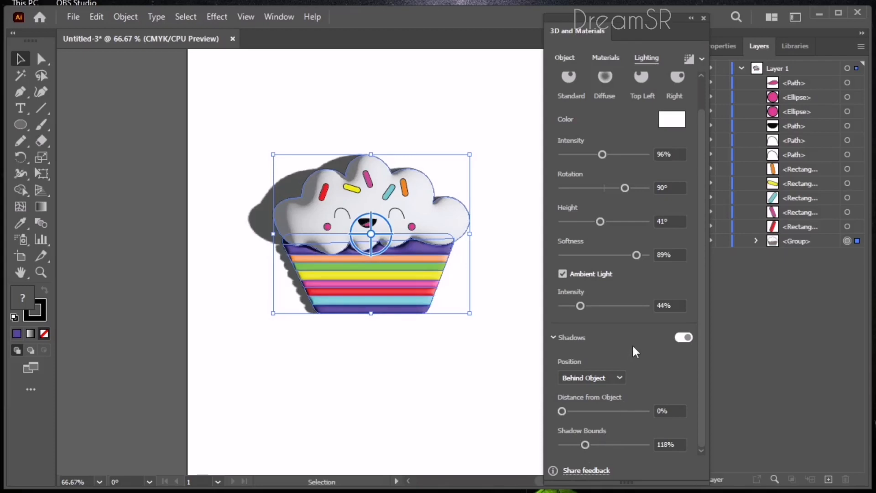
- Apply the 3D Inflate effect to the five frosting sprinkles, both pink cheeks and the mouth
click(406, 188)
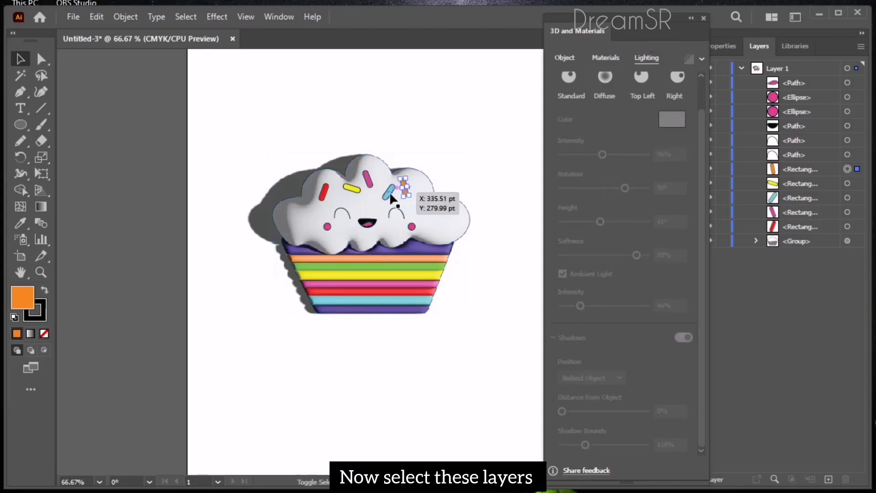
shift+click(388, 192)
shift+click(368, 179)
shift+click(351, 188)
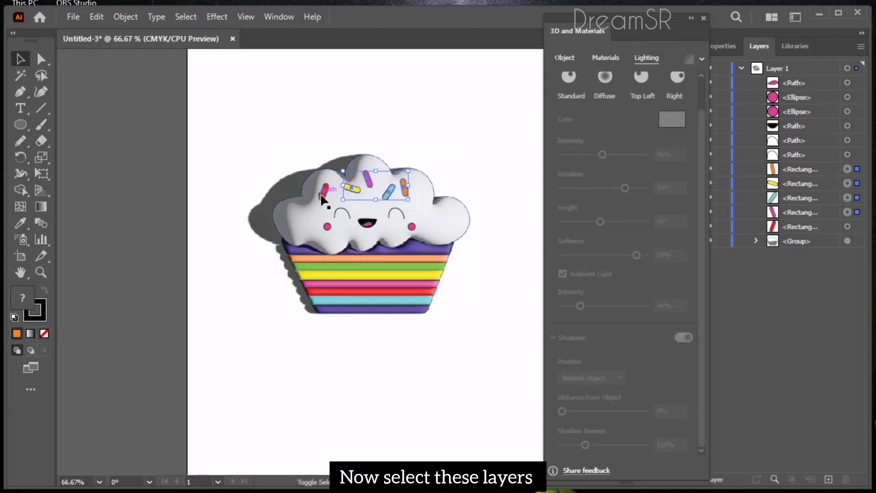
shift+click(322, 194)
shift+click(326, 227)
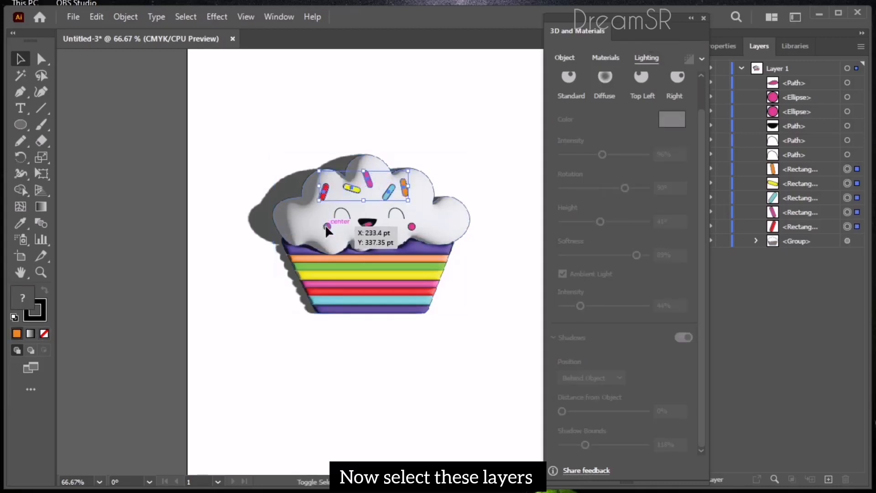
shift+click(410, 228)
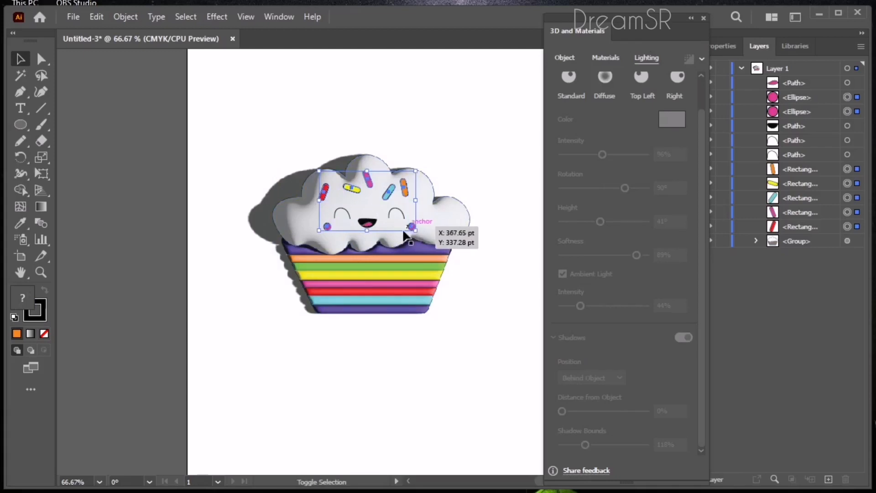
shift+click(375, 224)
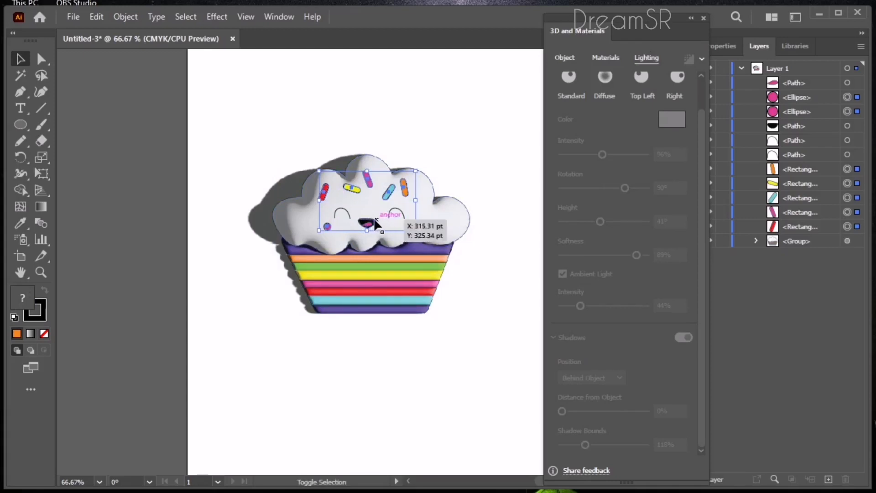
click(567, 59)
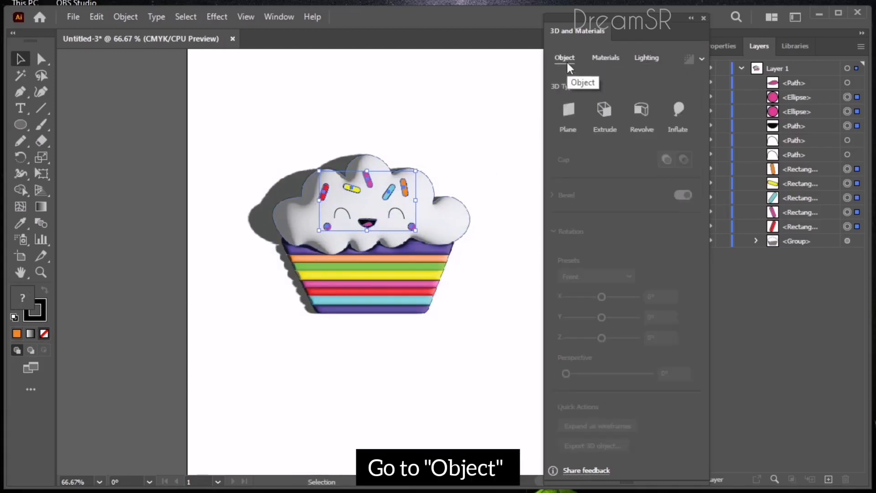
click(672, 119)
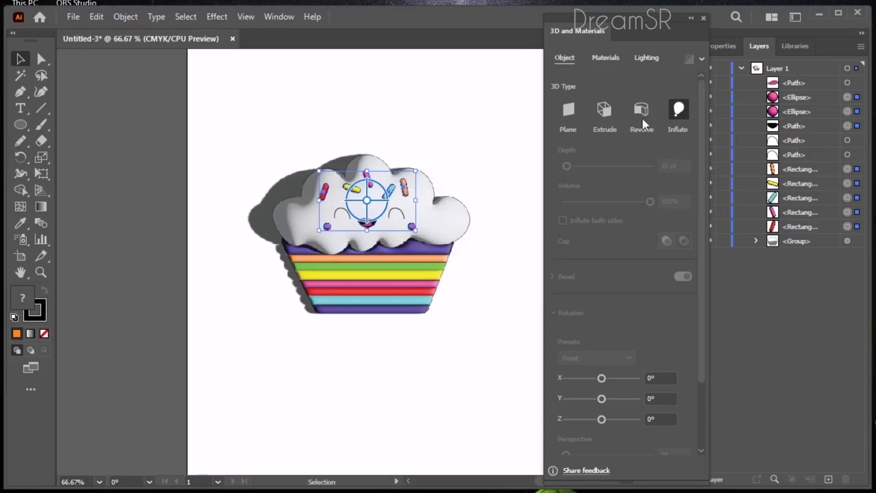
- Render the cupcake group of cup and frosting with ray tracing and dismiss the 3D settings
click(647, 57)
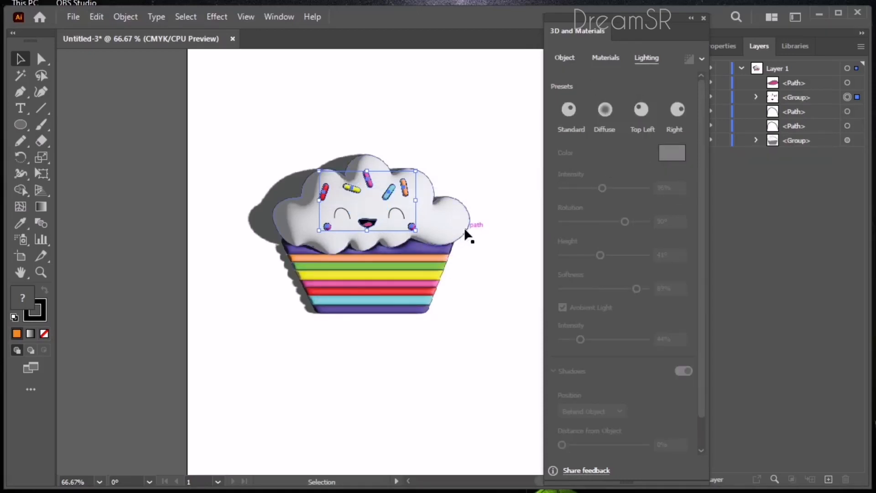
click(455, 201)
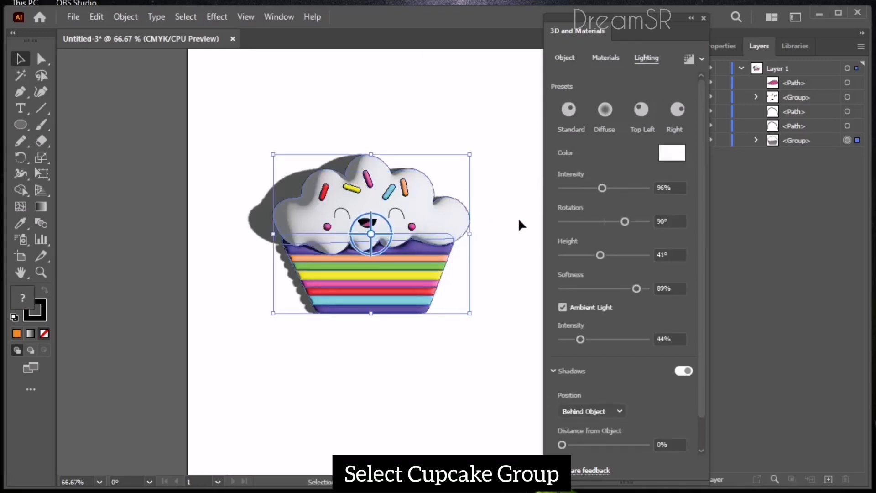
click(688, 61)
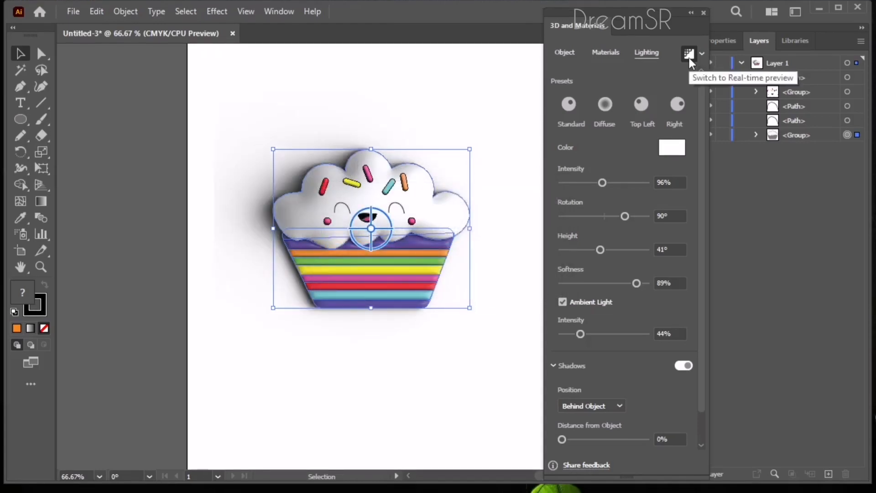
click(704, 13)
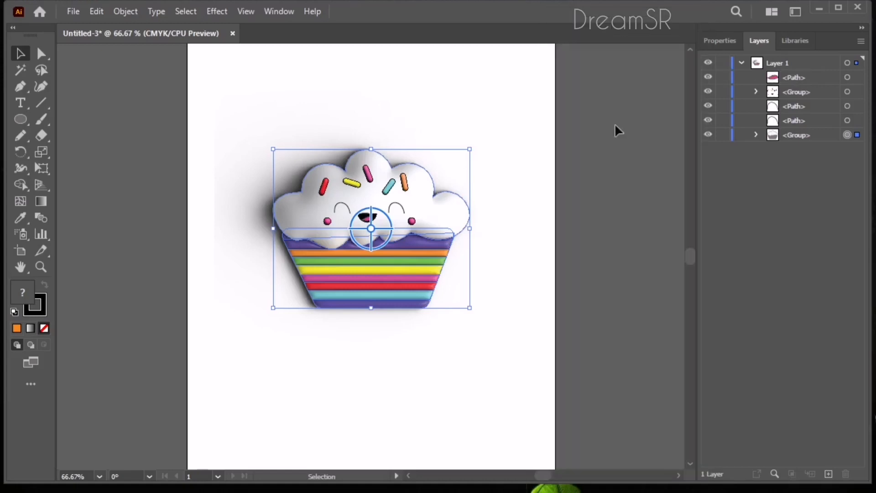
click(510, 175)
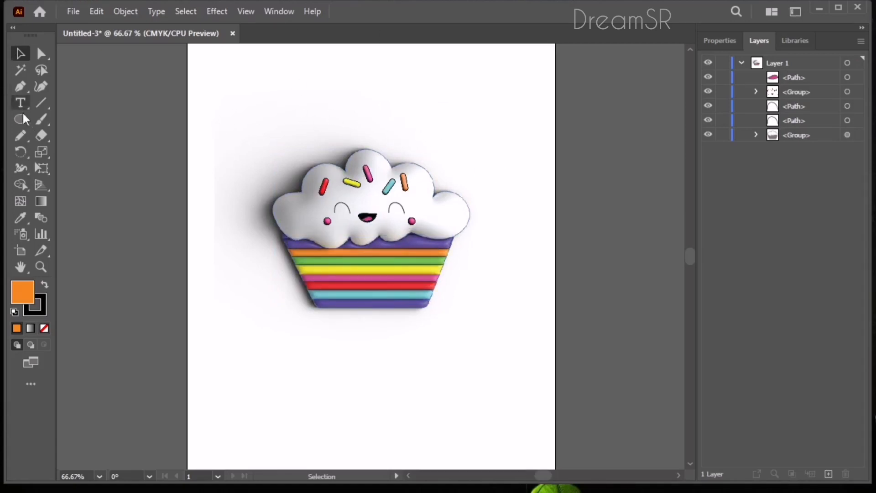
- Draw a background rectangle that covers the whole artboard, starting from its top-left corner
drag(23, 120, 83, 121)
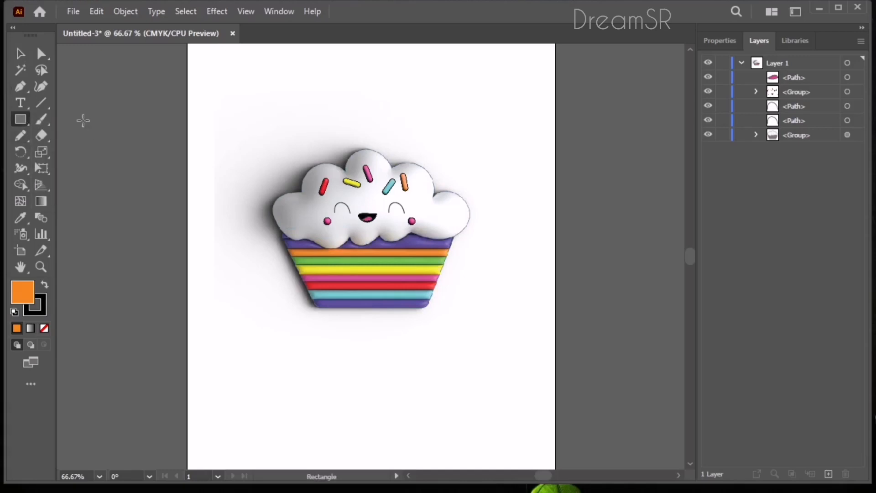
scroll(238, 114, up, 2)
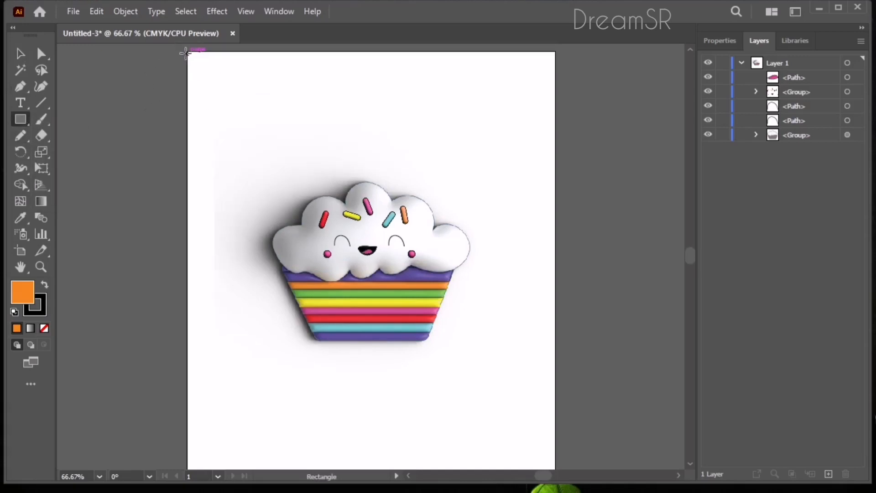
drag(188, 53, 555, 445)
scroll(612, 306, up, 2)
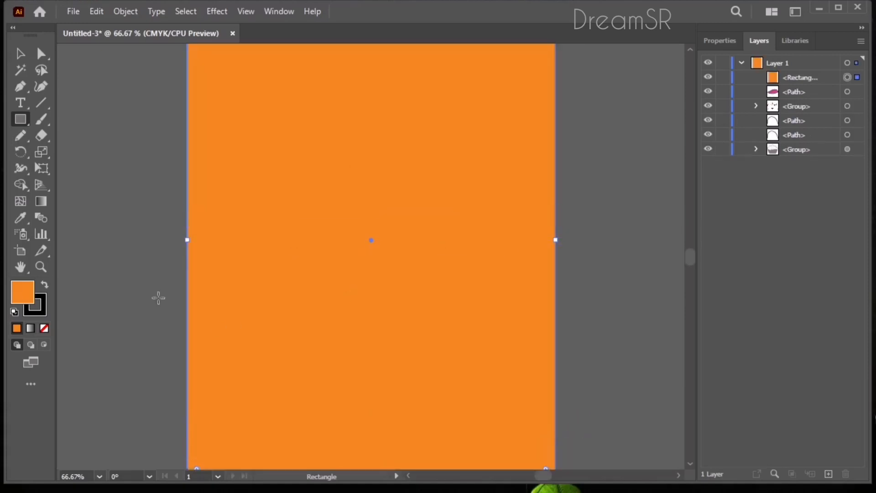
- Fill the background rectangle with light blue, H 194°, S 20%, B 98%
double_click(28, 299)
drag(458, 413, 458, 409)
click(297, 330)
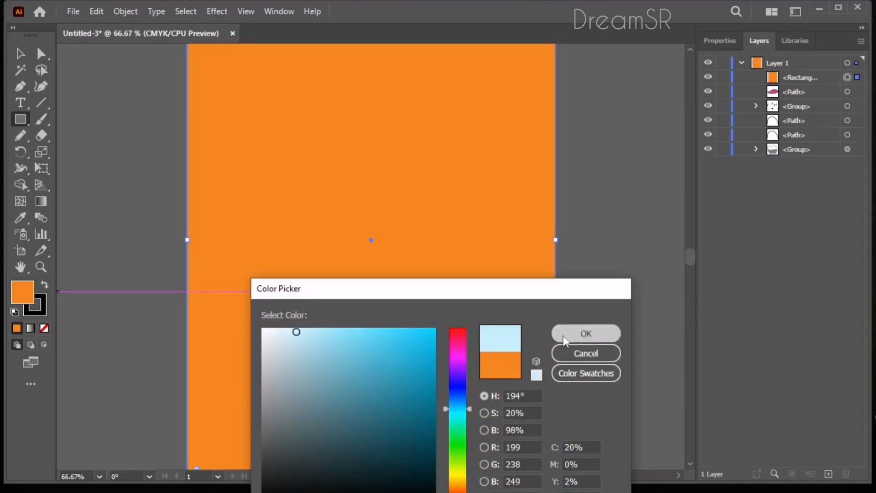
click(586, 333)
- Move the background rectangle below all cupcake objects in the stacking order and deselect it
drag(799, 78, 786, 183)
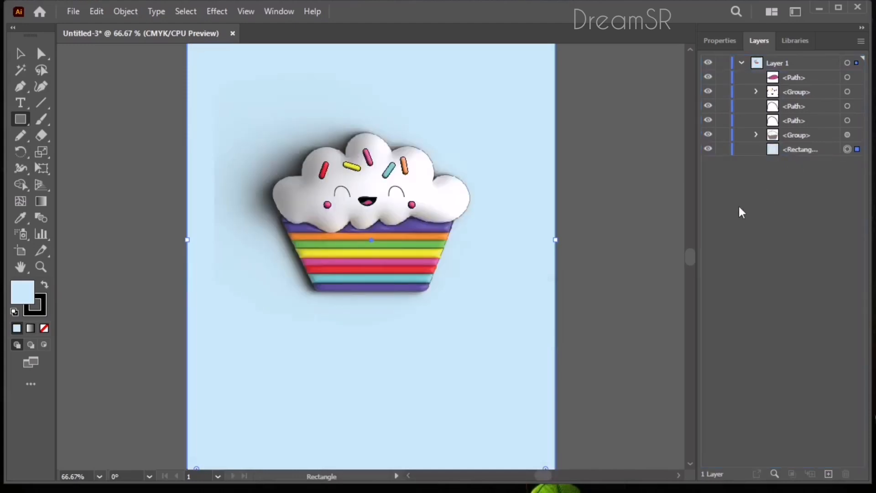
key(v)
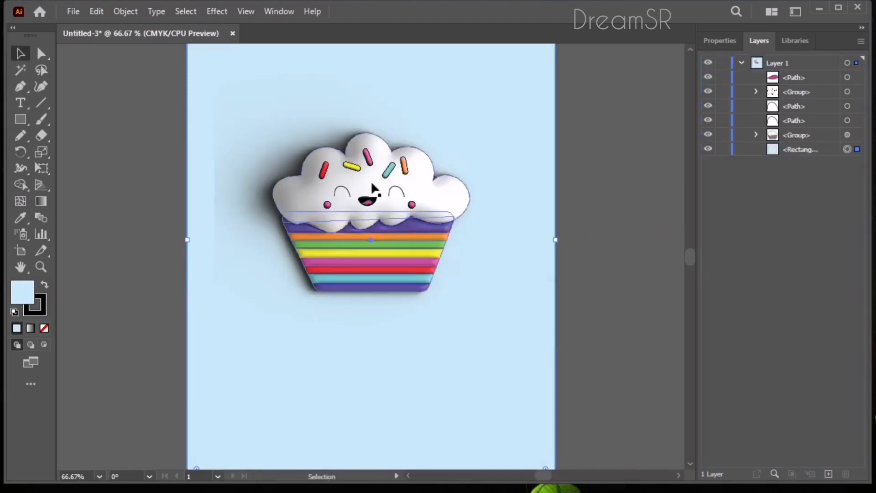
click(627, 254)
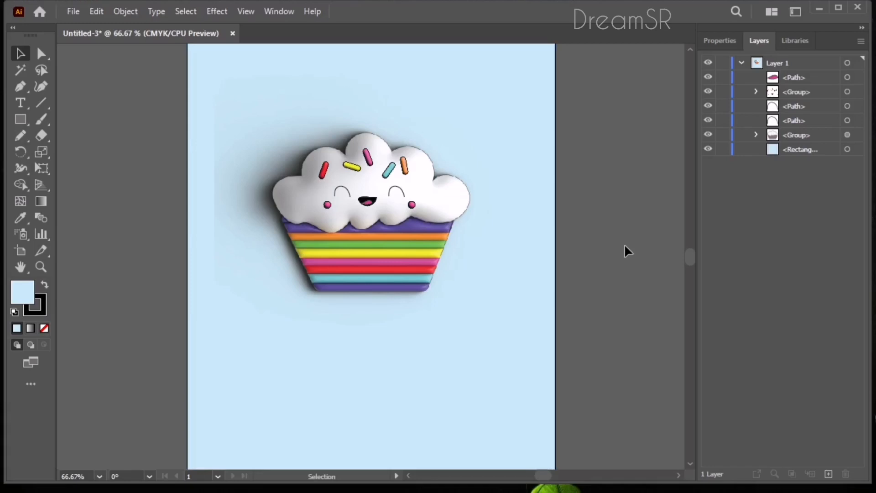
- Ungroup the sprinkles, cheeks and mouth, and place a copy of the turquoise sprinkle left of the cup's lower half
click(373, 169)
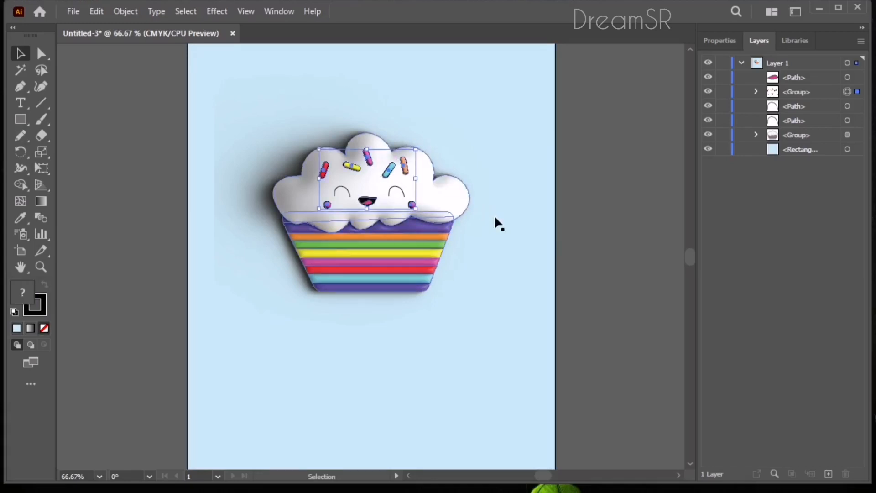
click(427, 212)
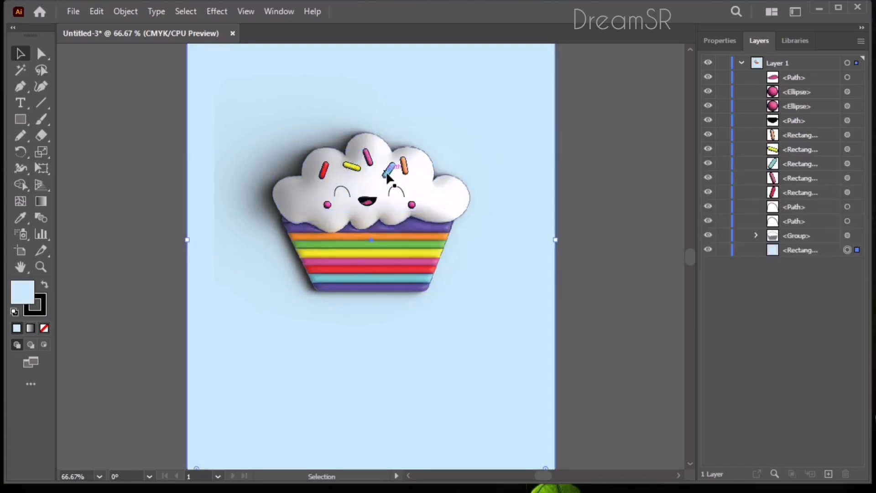
click(388, 178)
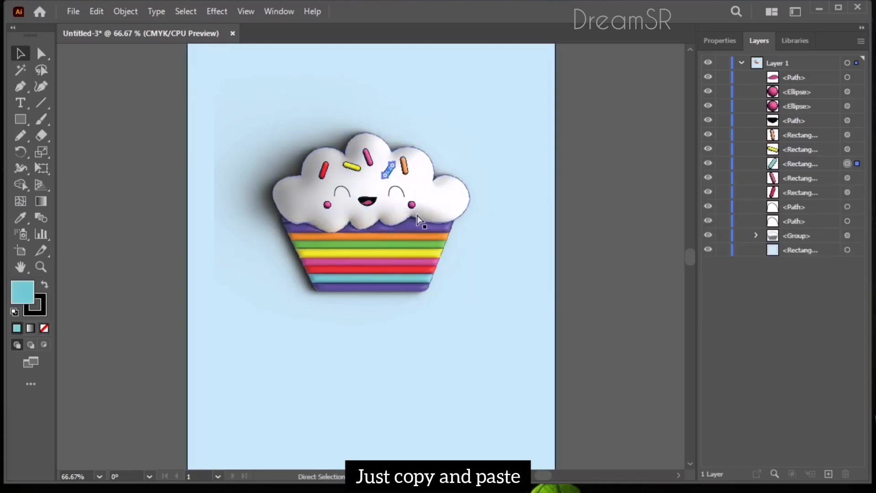
key(ctrl+c)
key(ctrl+v)
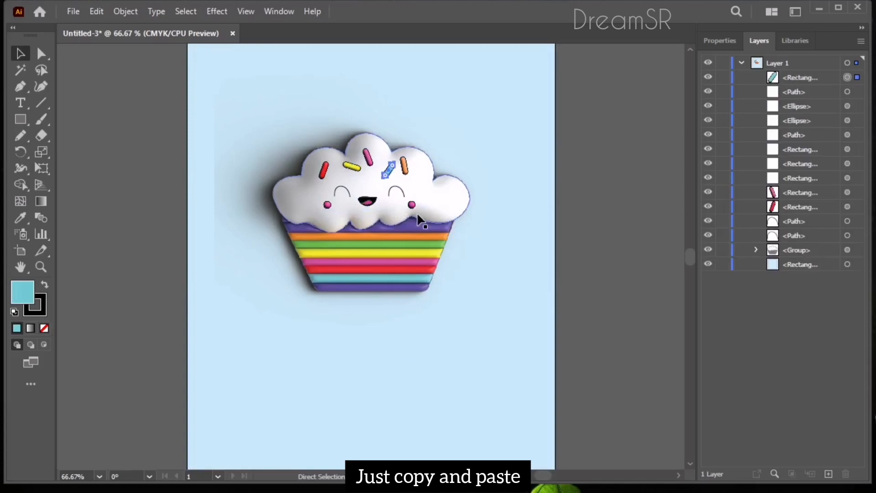
drag(372, 259, 267, 274)
- Place copies of the pink and yellow sprinkles to the right of the cup, the yellow one above the pink
click(368, 159)
key(ctrl+c)
key(ctrl+v)
drag(372, 259, 469, 279)
click(352, 167)
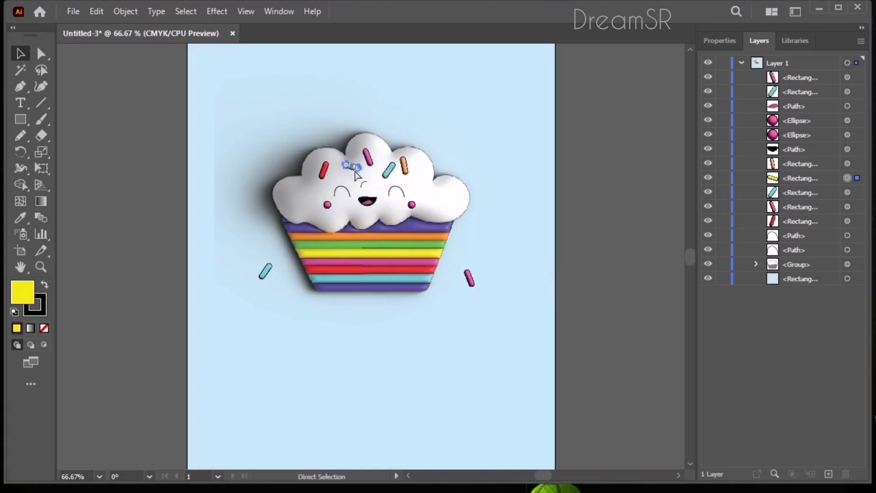
key(ctrl+c)
key(ctrl+v)
drag(372, 259, 480, 240)
- Place a copy of the red sprinkle left of the cup and a copy of the orange one beside the frosting's right edge
click(324, 170)
key(ctrl+c)
key(ctrl+v)
drag(371, 259, 270, 237)
click(404, 166)
key(ctrl+c)
key(ctrl+v)
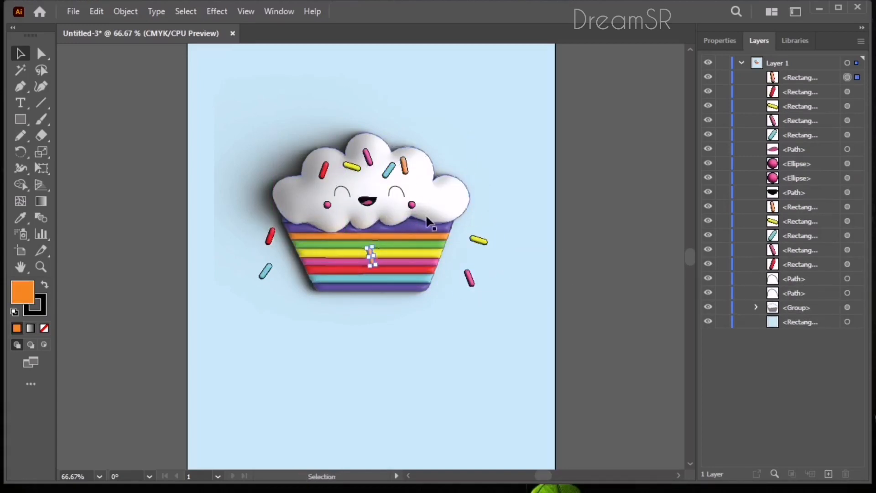
drag(374, 260, 479, 210)
- Move the copied pink and yellow sprinkles closer to the cup's right side
click(478, 272)
drag(469, 278, 453, 278)
drag(480, 240, 468, 248)
- Add another yellow and another orange sprinkle copy at the cup's left edge, with the orange one above the yellow
key(ctrl+c)
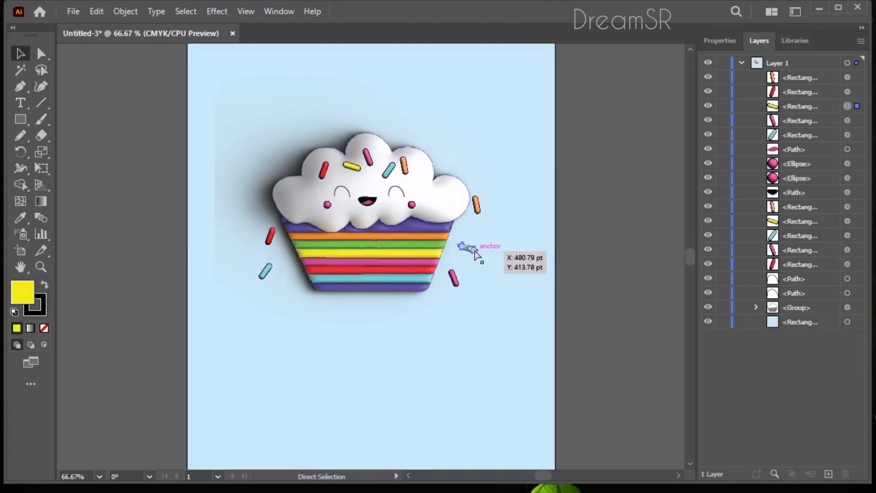
key(ctrl+v)
drag(371, 258, 287, 283)
click(476, 205)
key(ctrl+c)
key(ctrl+v)
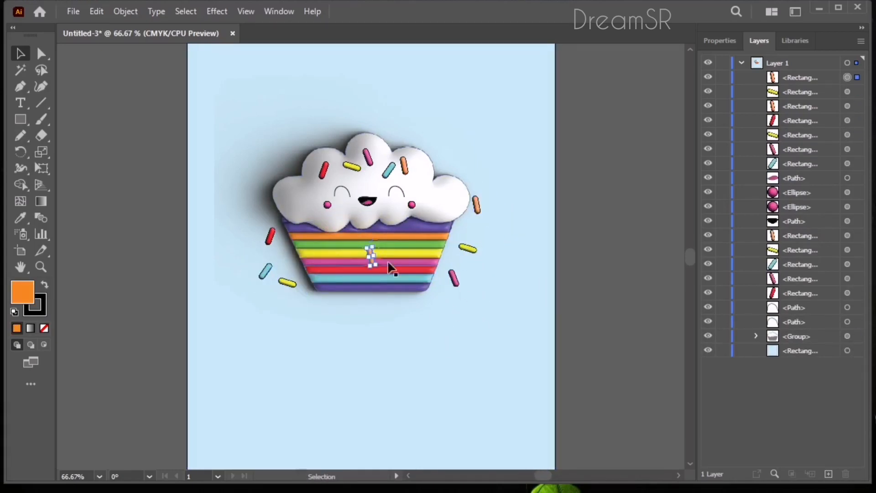
drag(371, 256, 288, 256)
- Place a second red sprinkle copy right of the cup, between the orange and yellow ones
click(468, 249)
click(270, 236)
key(ctrl+c)
key(ctrl+v)
drag(372, 246, 469, 222)
click(500, 337)
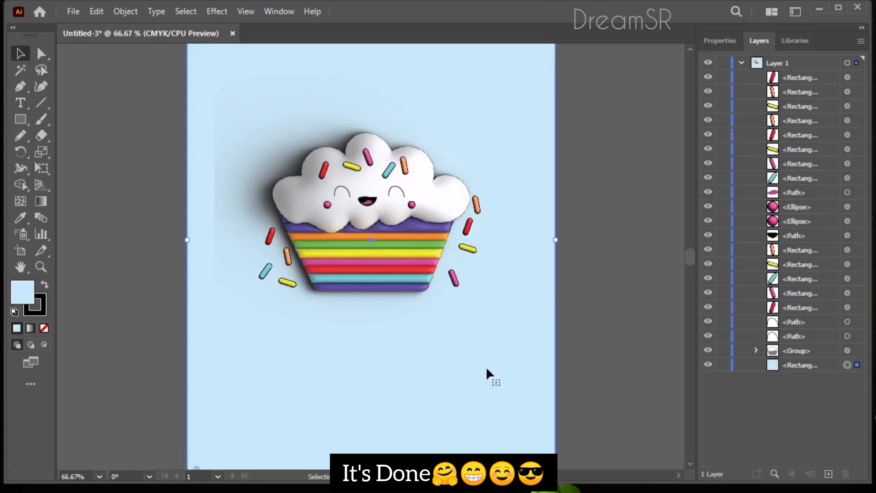
- Examine the finished cupcake illustration up close, including its face, stripes, shading and scattered sprinkles
key(ctrl+plus)
key(ctrl+plus)
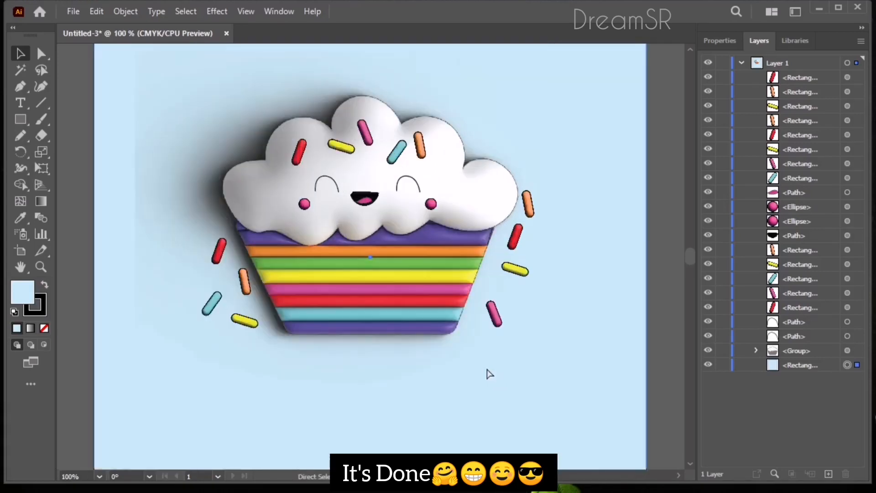
key(ctrl+plus)
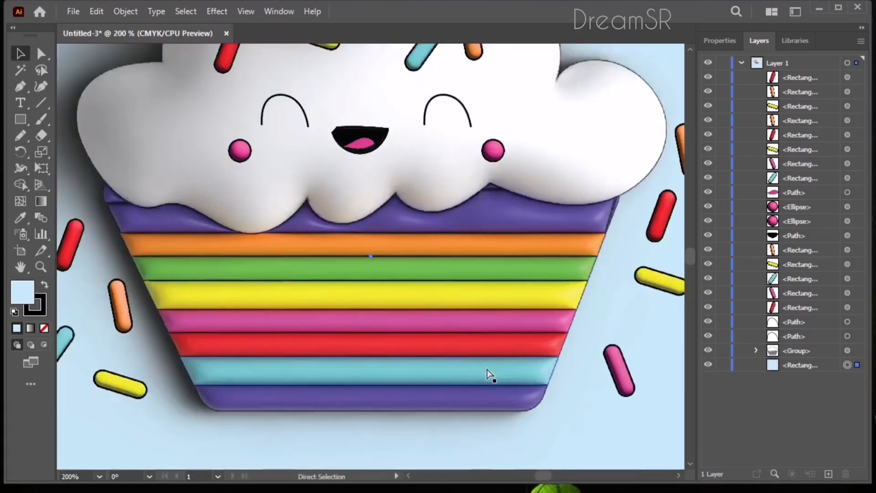
key(ctrl+minus)
key(ctrl+minus)
key(ctrl+minus)
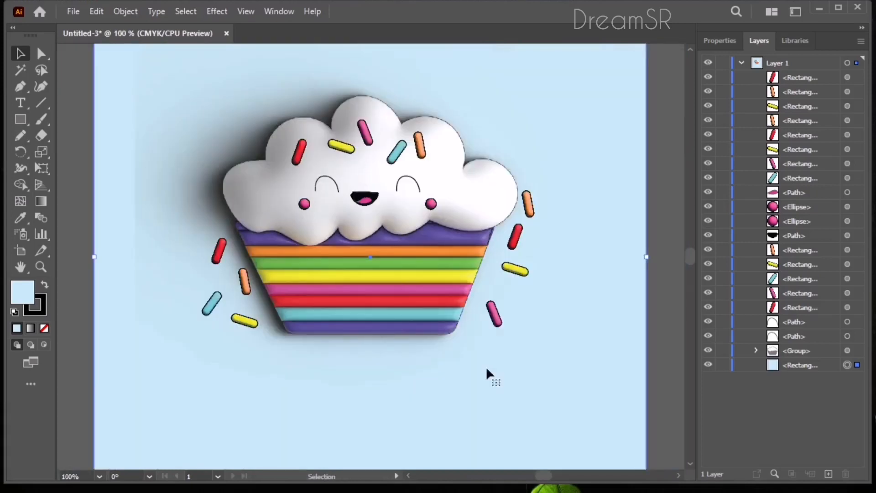
key(ctrl+plus)
key(ctrl+plus)
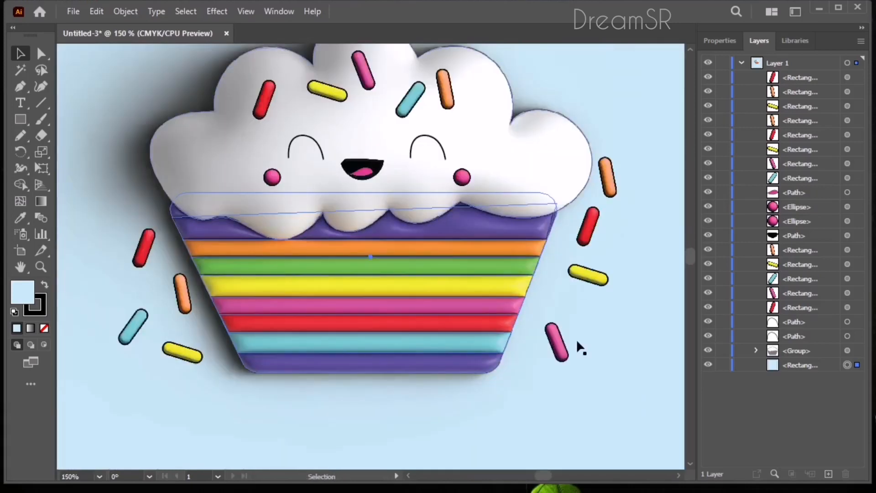
scroll(582, 401, up, 2)
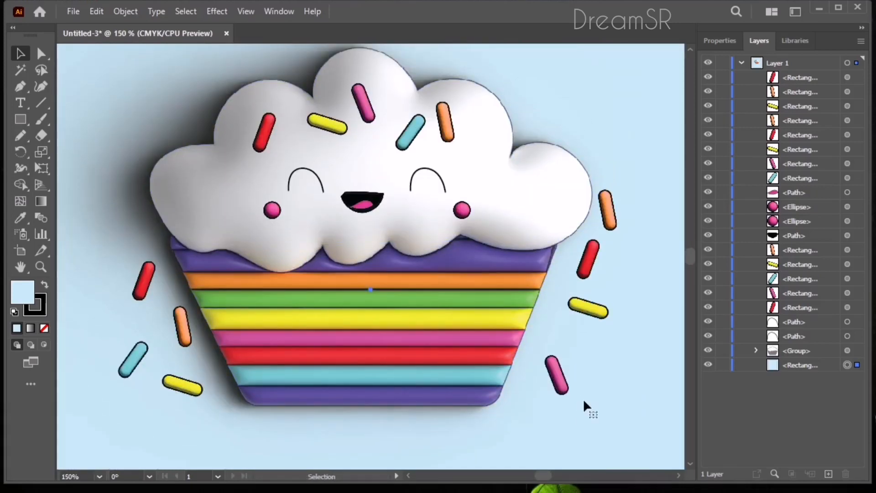
scroll(585, 406, up, 1)
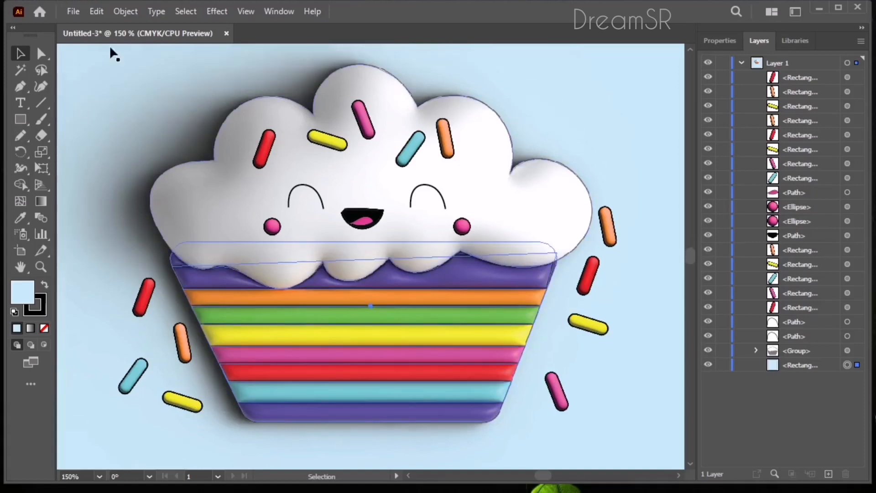